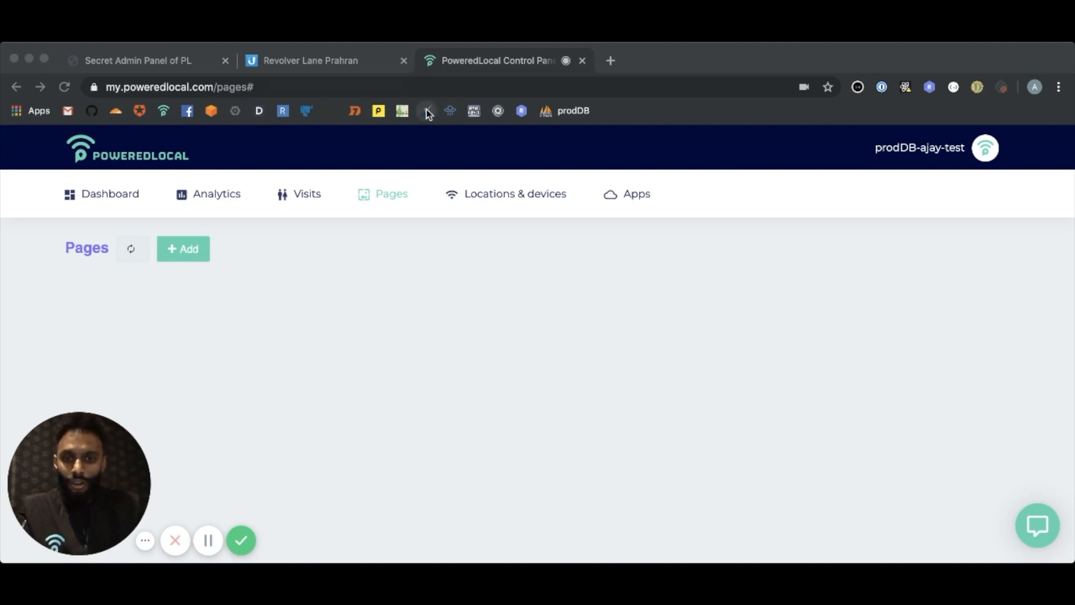
Look over the open UniFi wireless network settings, the admin panel's user list and the control panel's pages
left_click(350, 66)
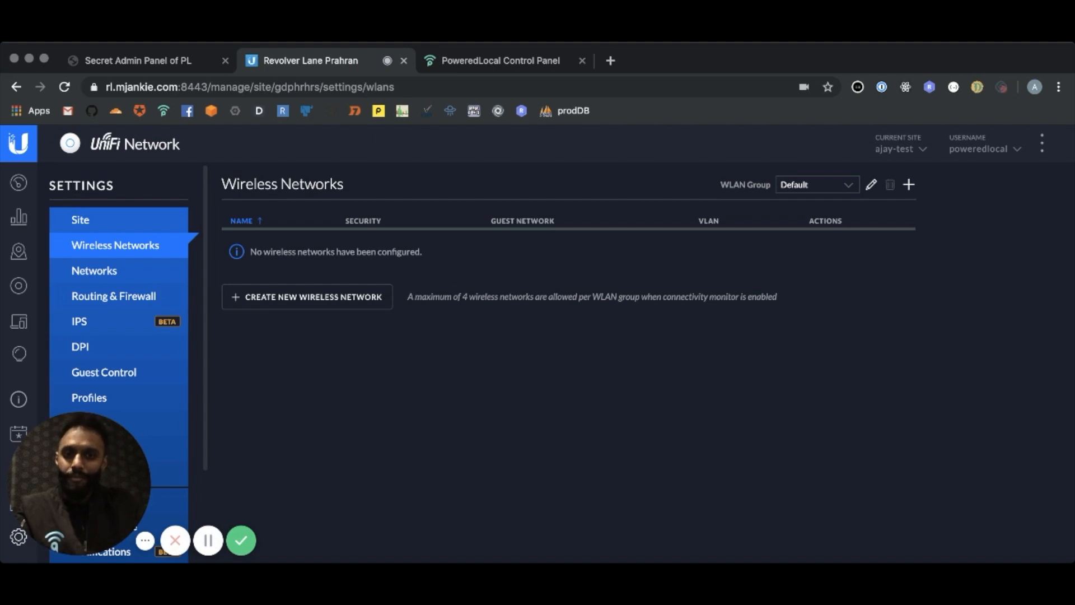
left_click(146, 65)
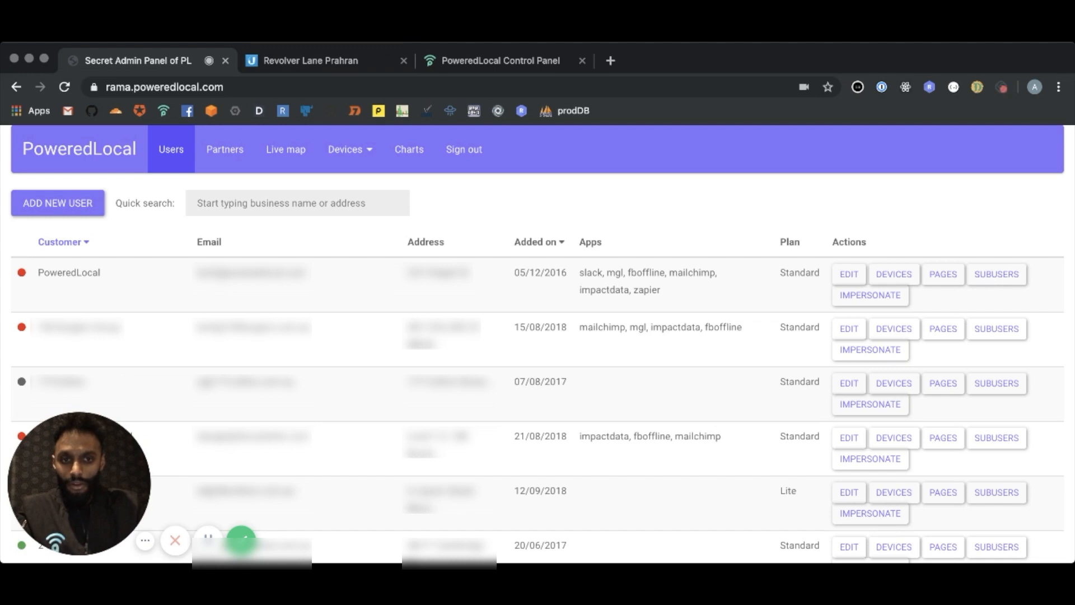
left_click(332, 63)
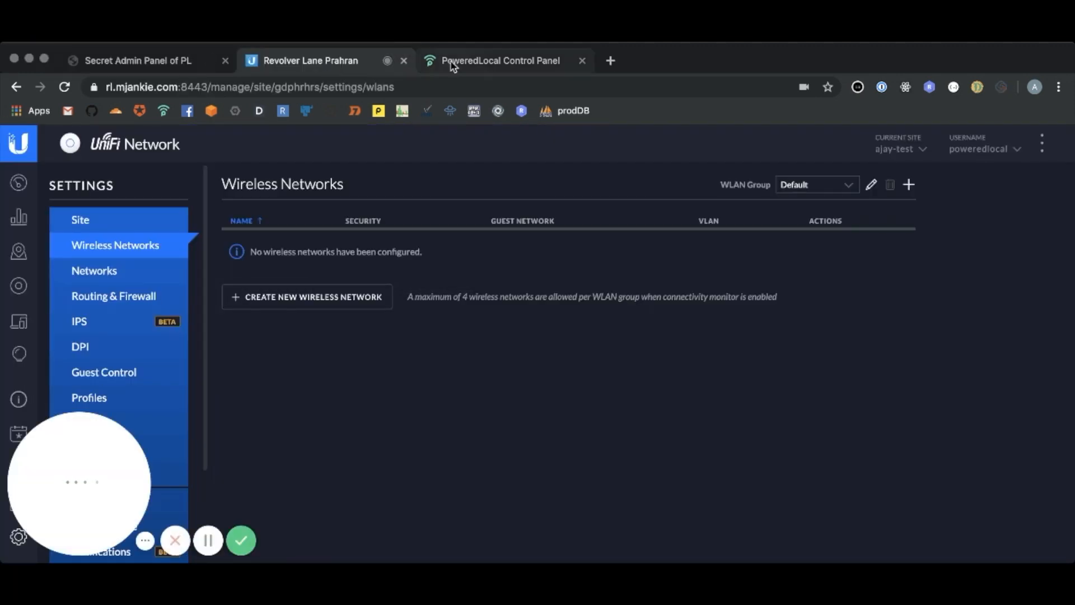
left_click(456, 61)
left_click(325, 67)
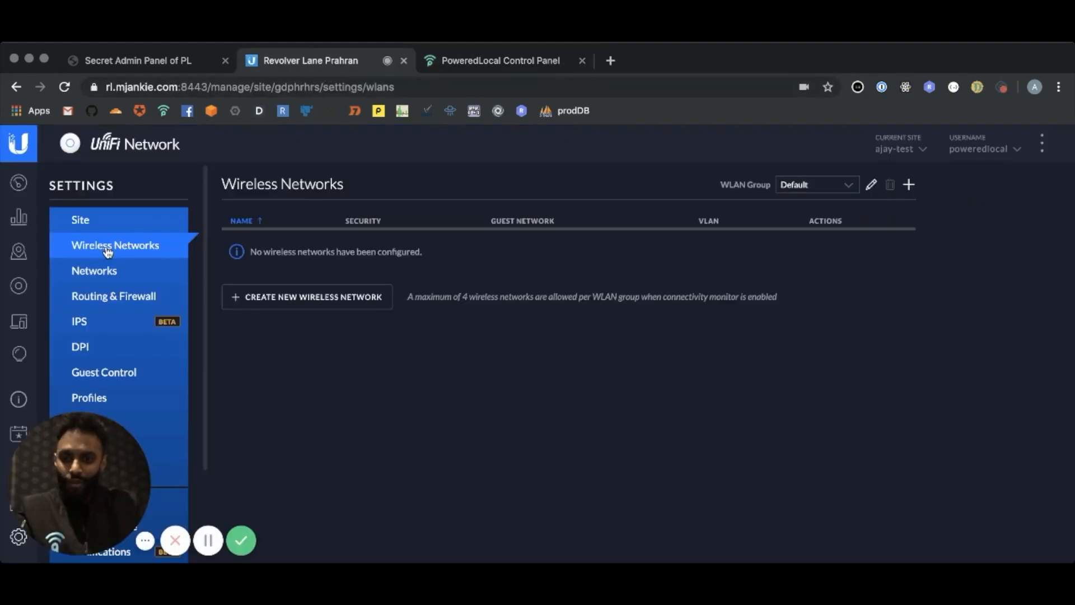
Examine the UniFi site's Guest Control, Profiles and Wireless Networks settings
scroll(106, 257, "down", 3)
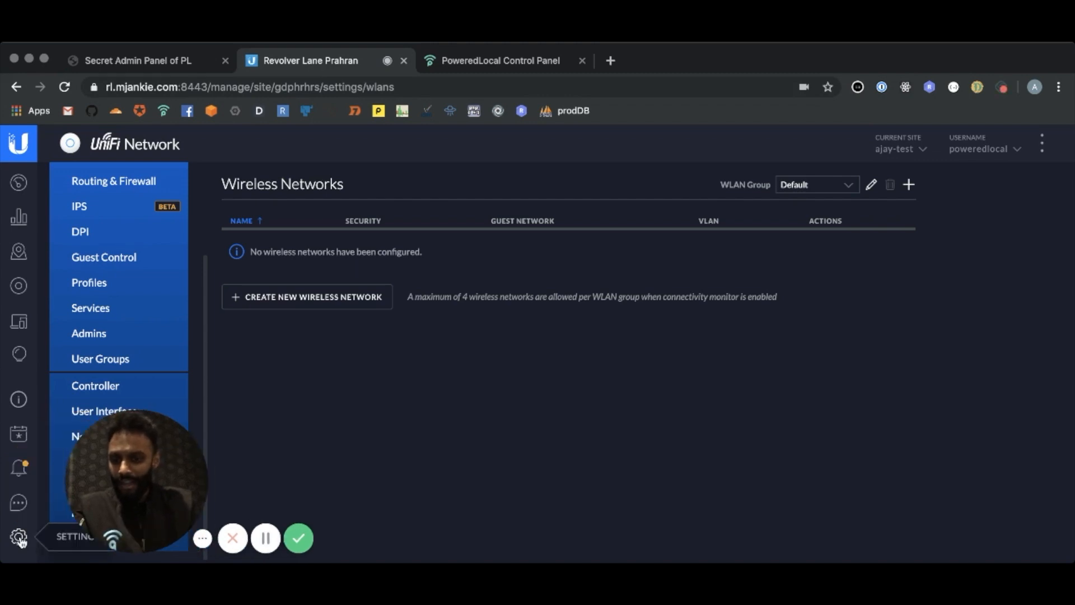
scroll(62, 278, "up", 3)
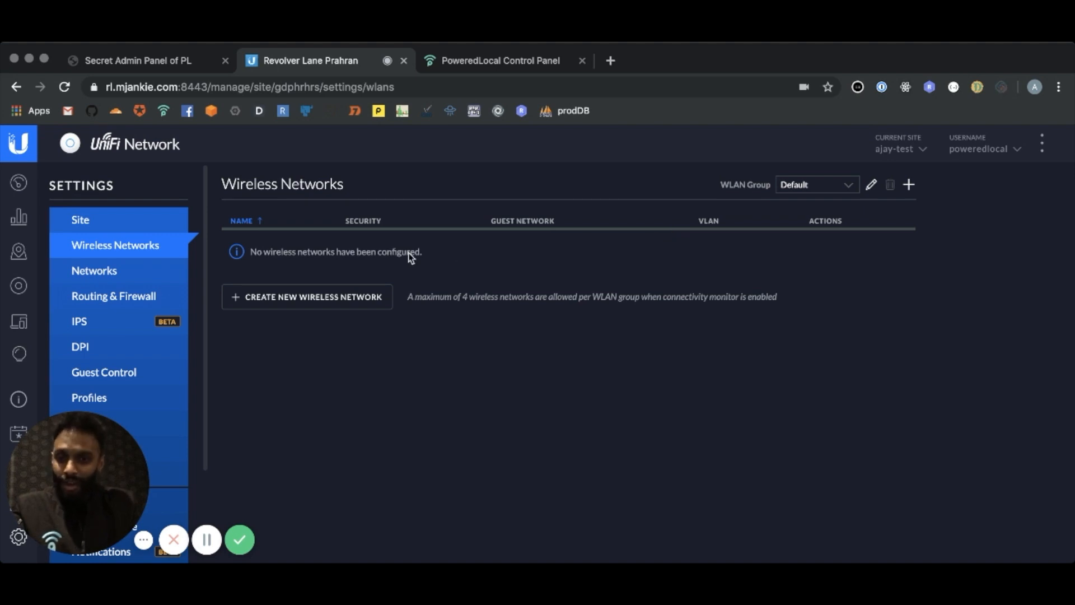
scroll(119, 333, "down", 2)
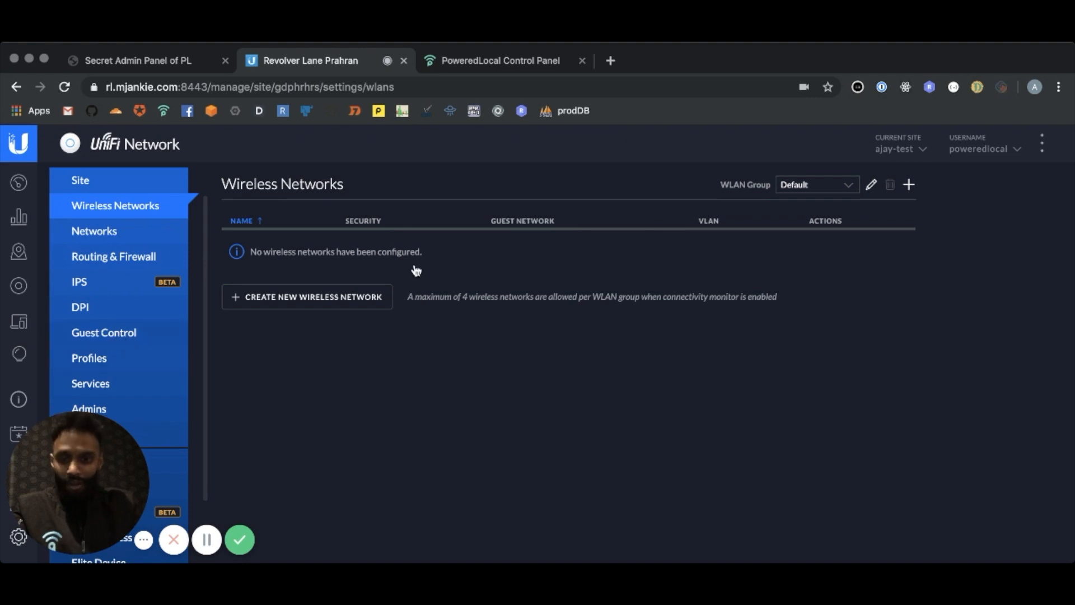
left_click(125, 346)
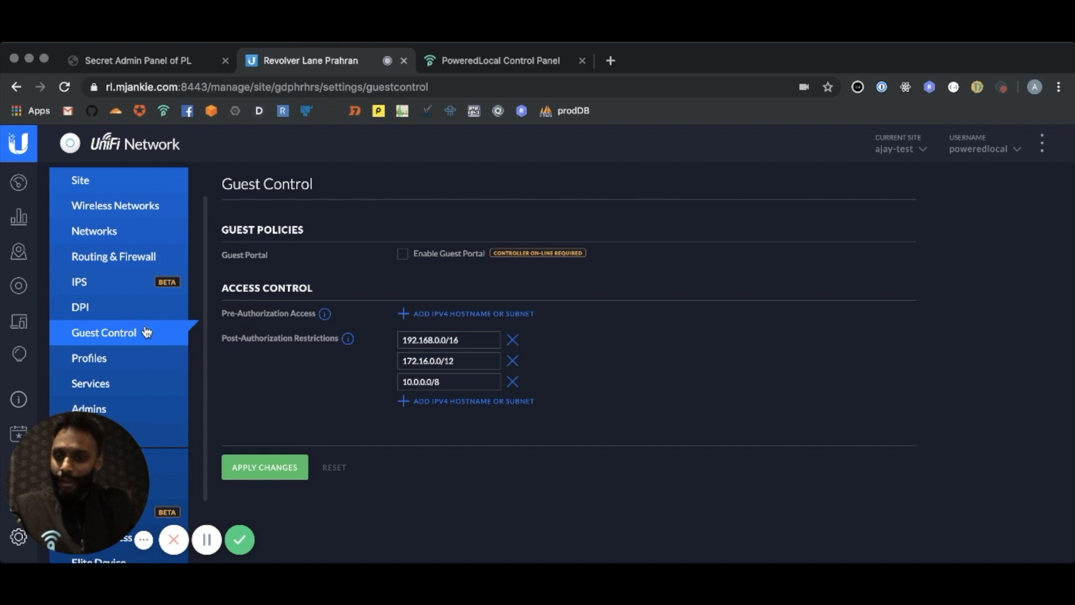
scroll(146, 333, "down", 1)
left_click(105, 337)
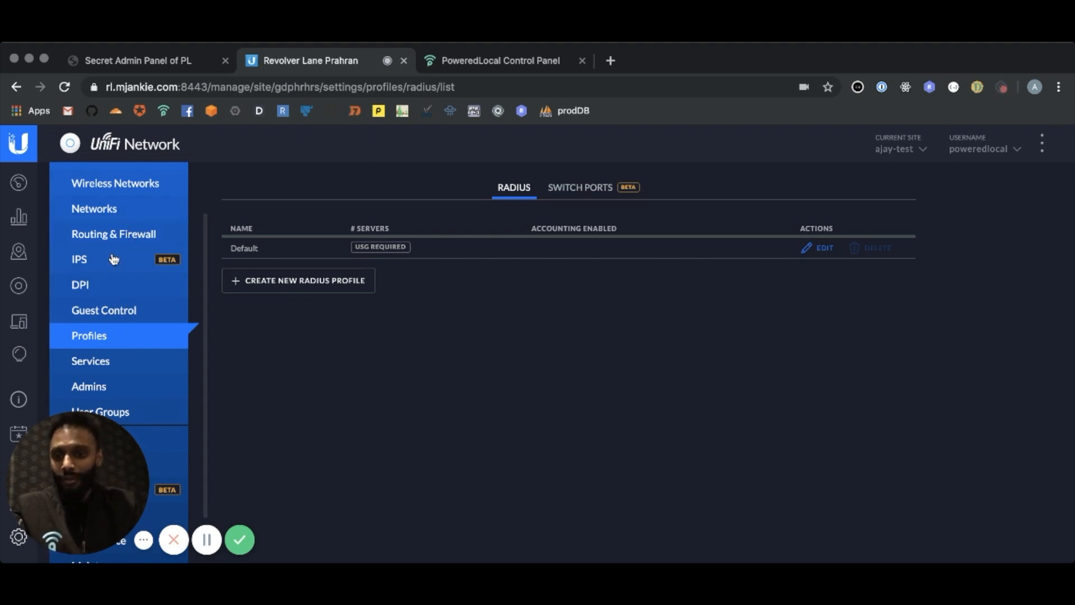
left_click(121, 183)
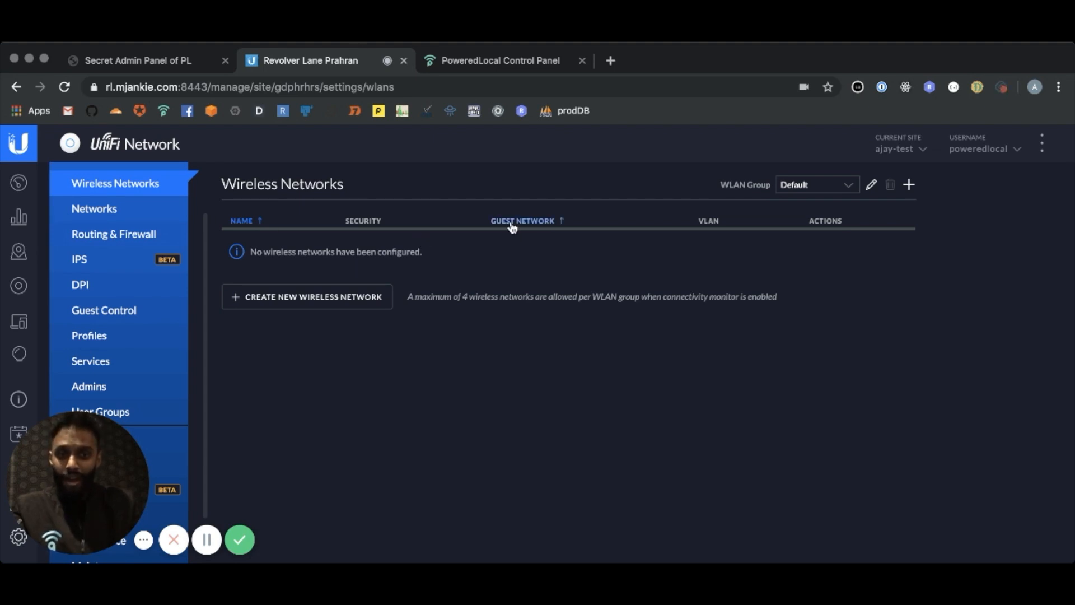
Switch to the PoweredLocal Control Panel and add a new Wi-Fi login page
left_click(492, 62)
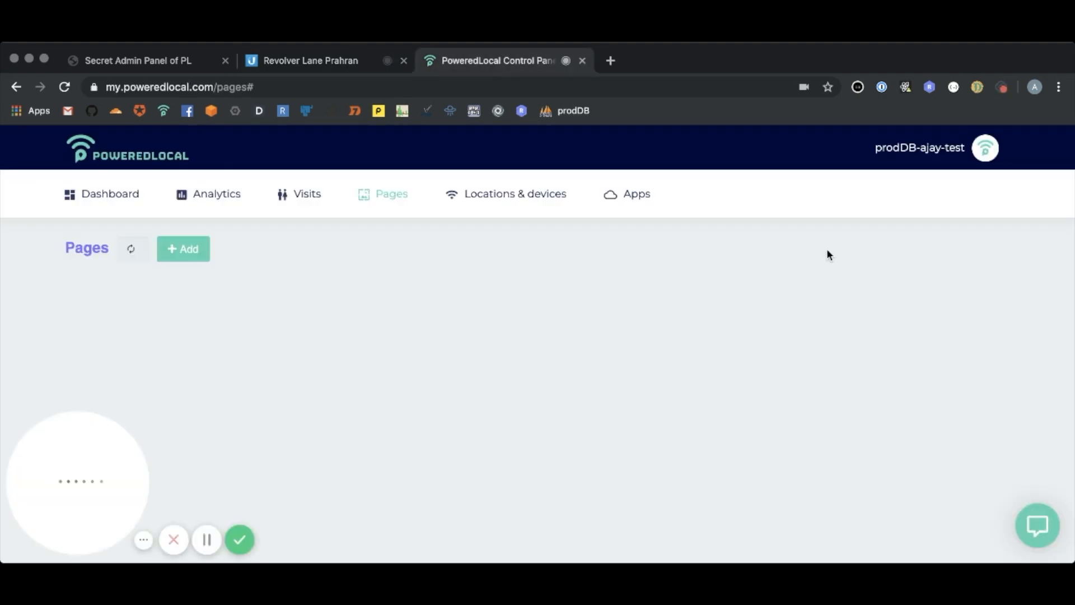
left_click(188, 250)
scroll(329, 270, "down", 2)
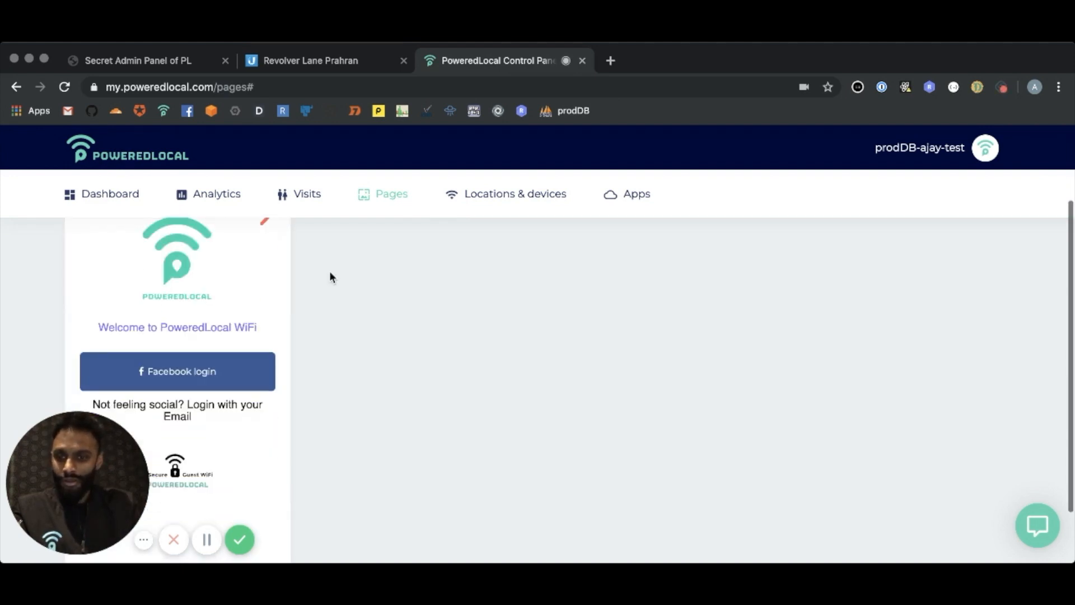
scroll(329, 271, "up", 1)
mouse_move(67, 441)
left_mouse_down()
mouse_move(521, 409)
mouse_move(848, 406)
mouse_move(856, 443)
left_mouse_up()
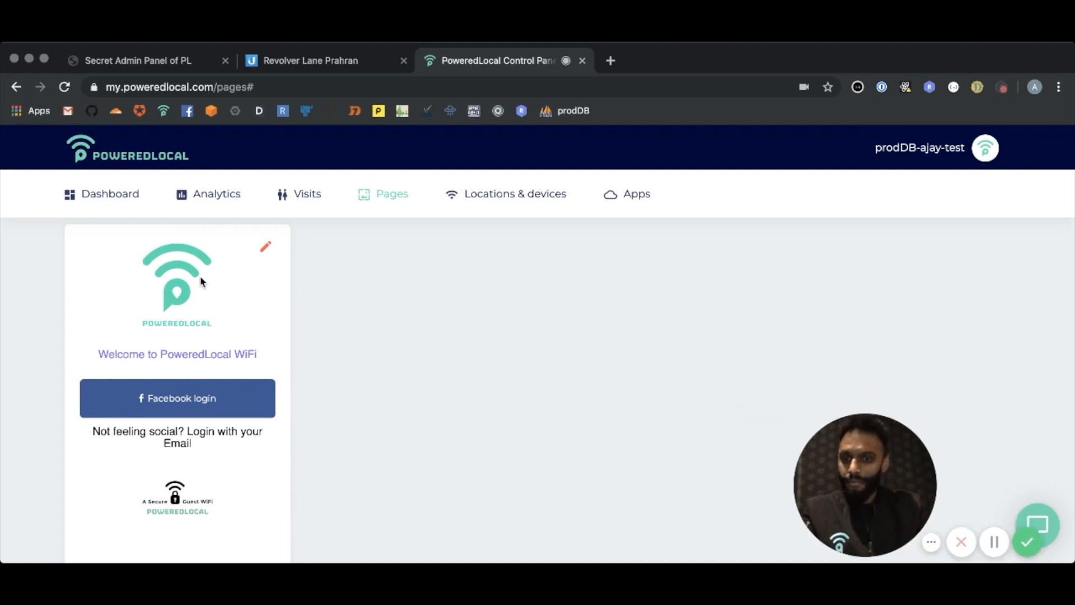
scroll(202, 280, "up", 1)
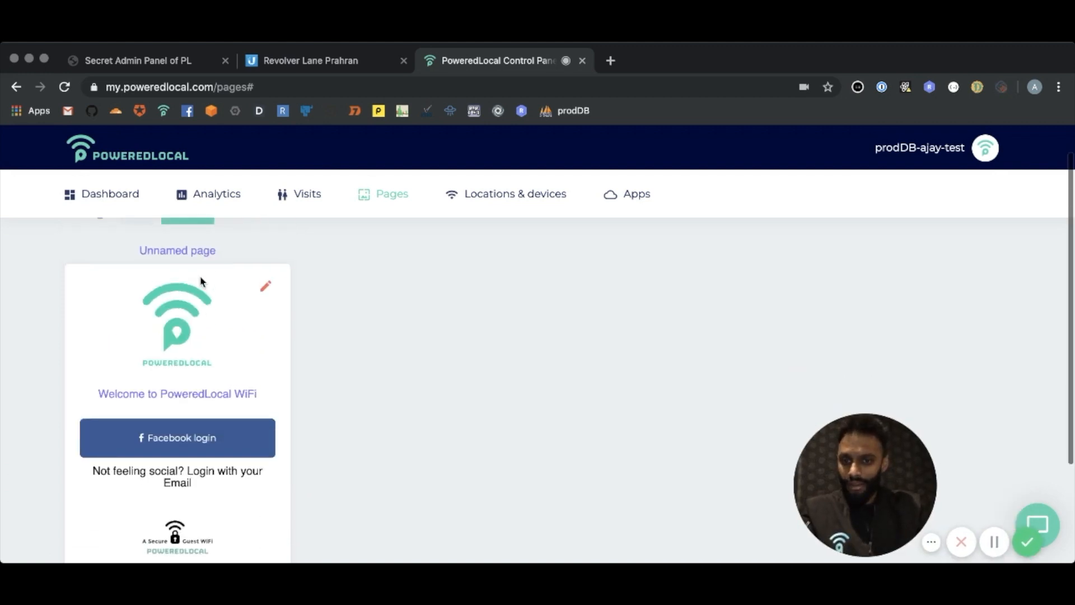
Edit the new login page and replace its welcome text with "UNIFI - FREE- WIFI"
left_click(266, 289)
left_click(222, 385)
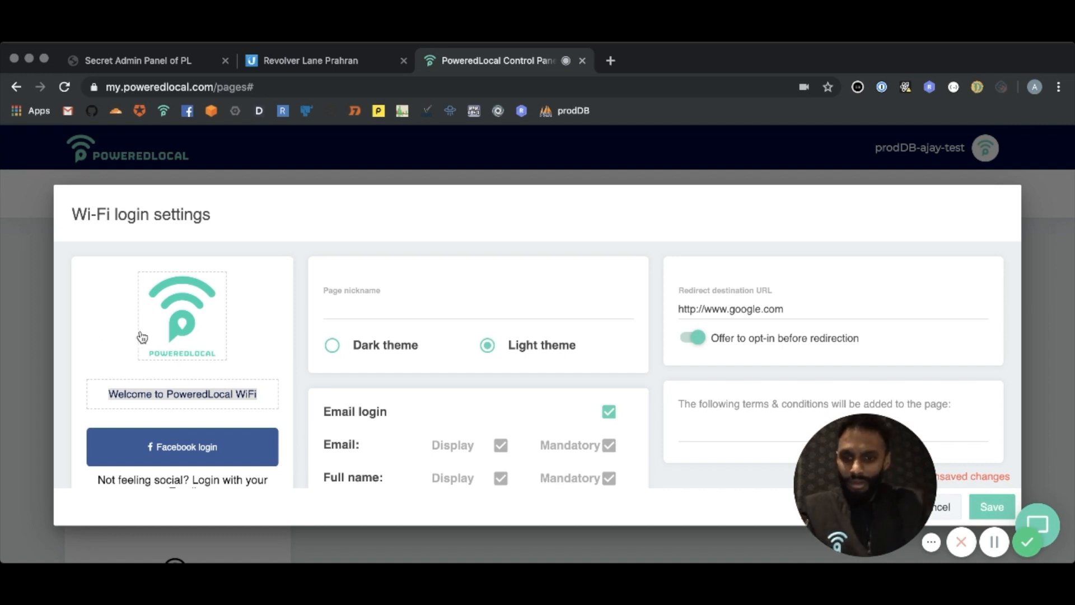
triple_click(200, 394)
key("BackSpace")
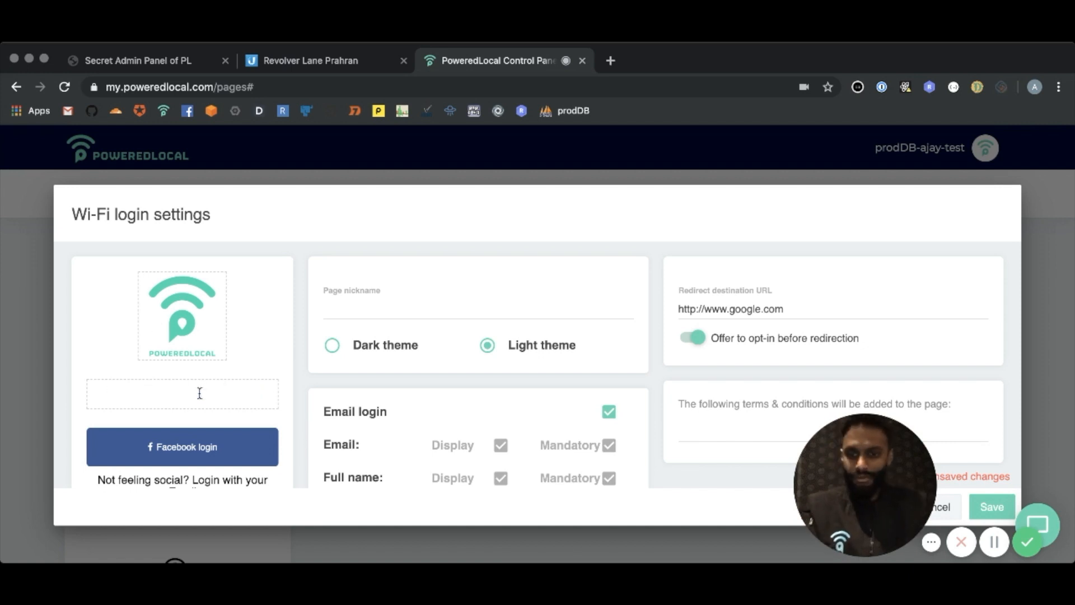
type("UNI")
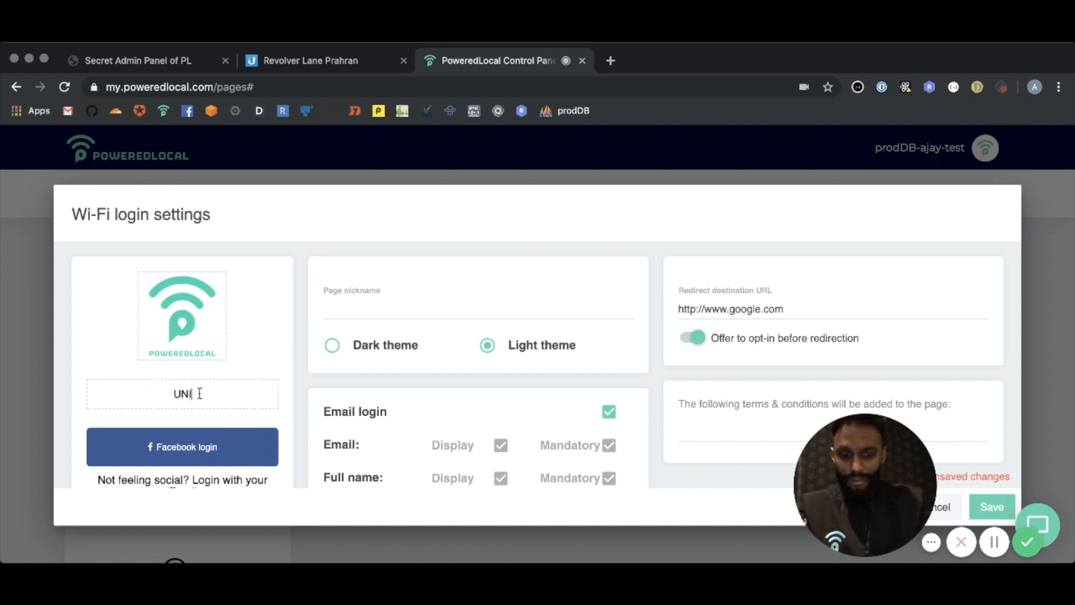
type("FI -")
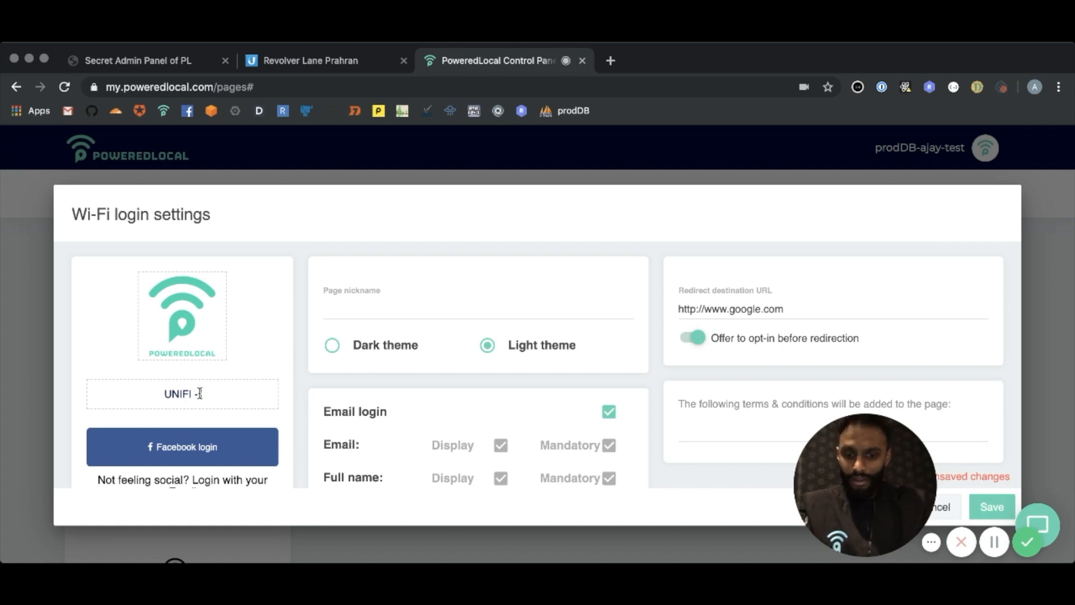
type(" FREE - WI")
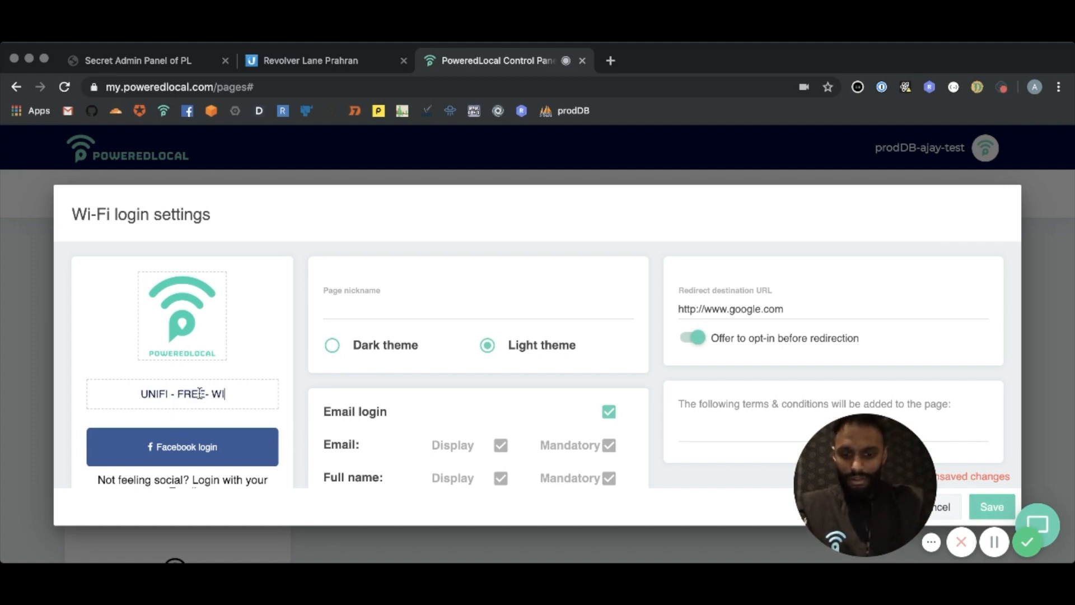
type("FI")
Copy the heading "UNIFI - FREE- WIFI" into the page nickname
triple_click(189, 392)
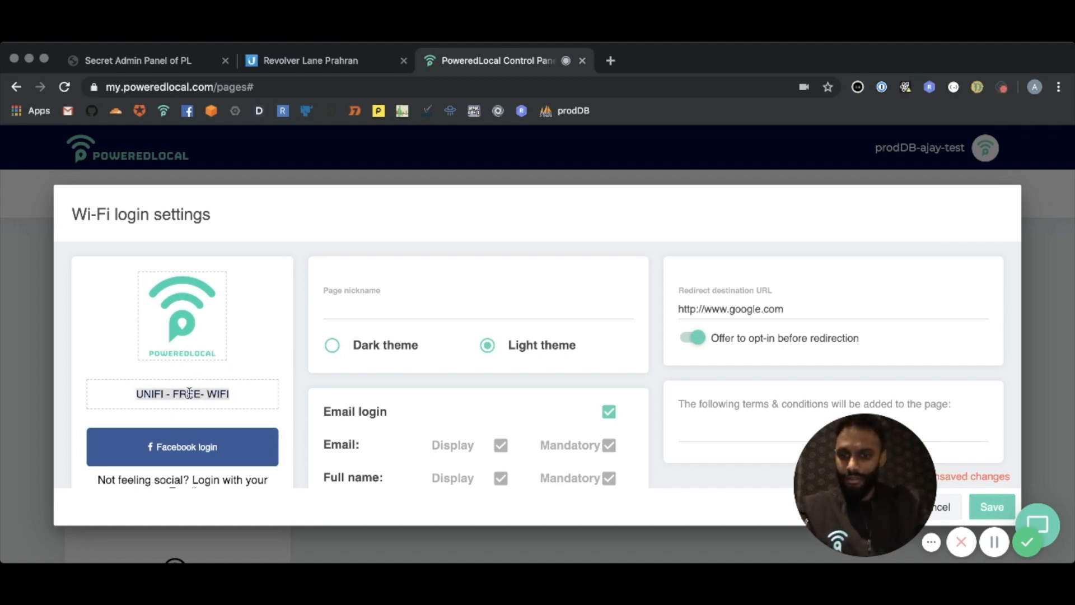
key("ctrl+c")
left_click(344, 306)
key("ctrl+v")
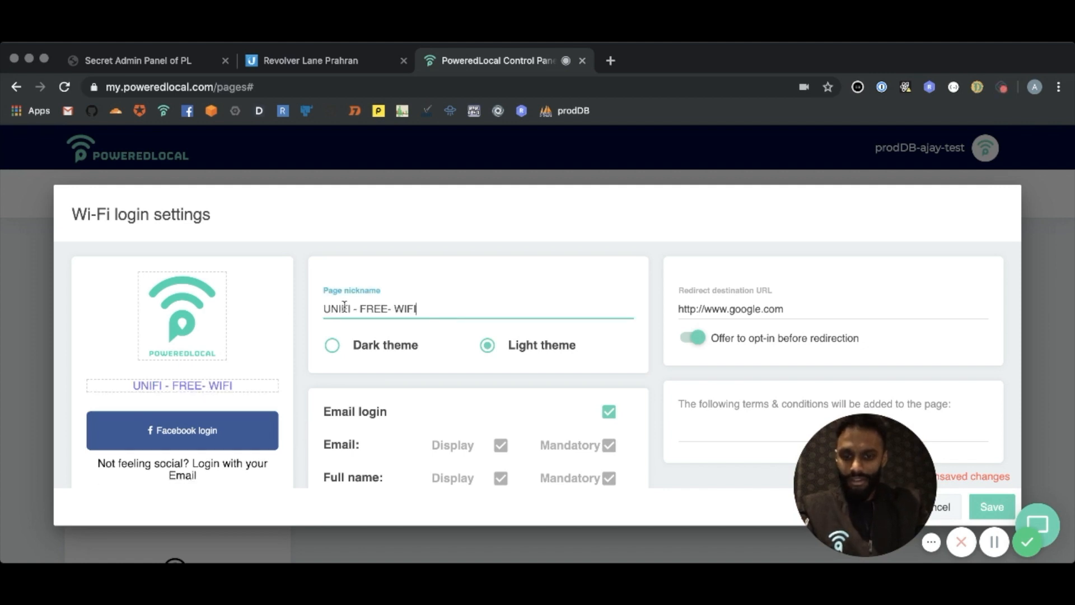
Apply the dark theme to the login page and save the page settings
left_click(363, 345)
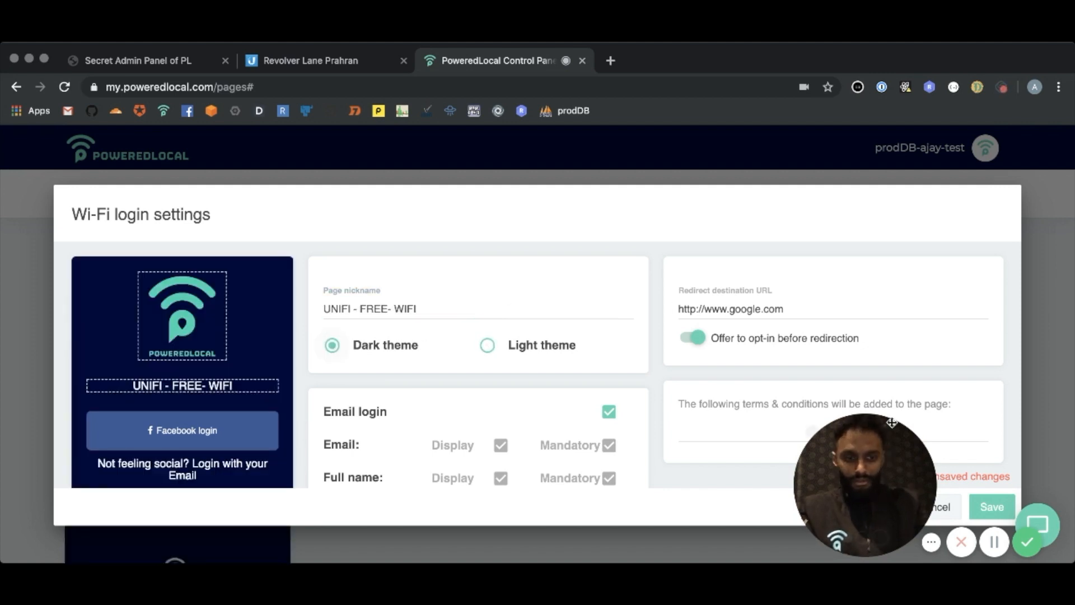
left_click_drag(892, 422, 110, 450)
left_click(992, 507)
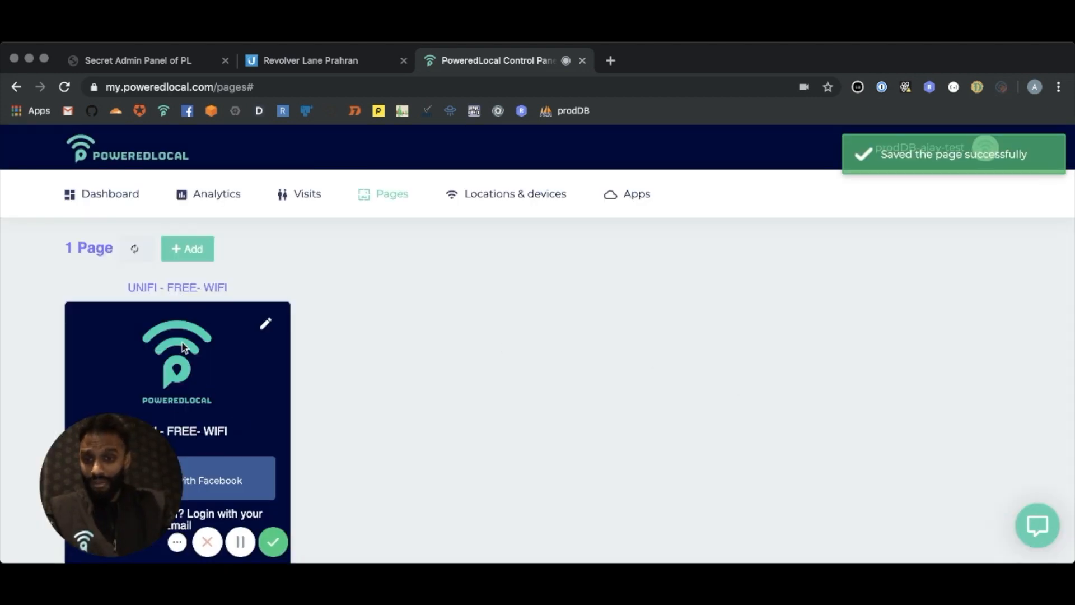
left_click_drag(142, 449, 912, 446)
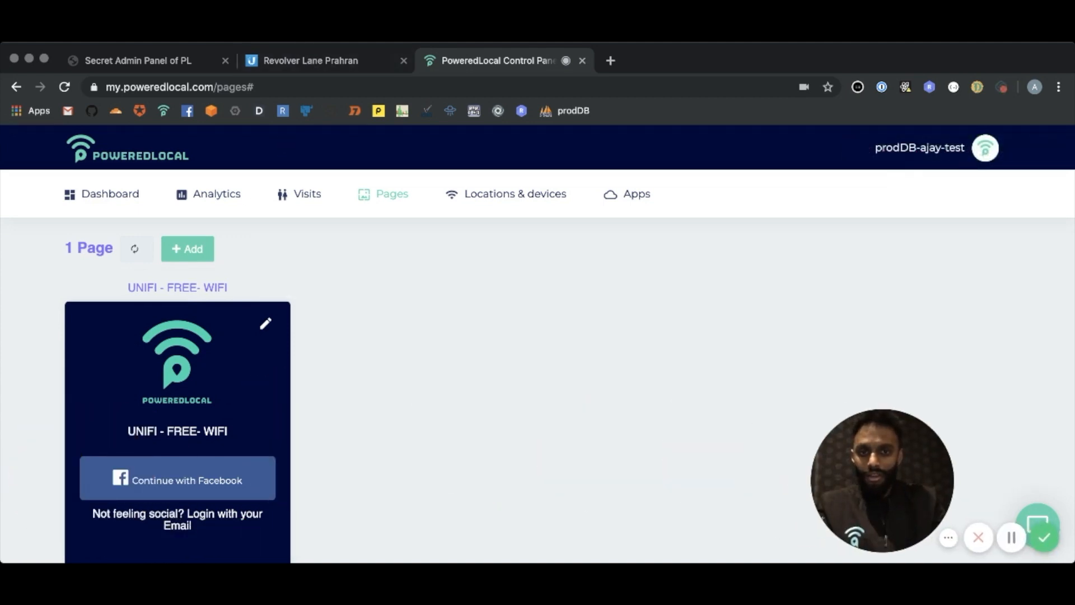
Switch to the PoweredLocal admin panel, search the users for "PROD" and open the prodDB test account's pages
left_click(144, 63)
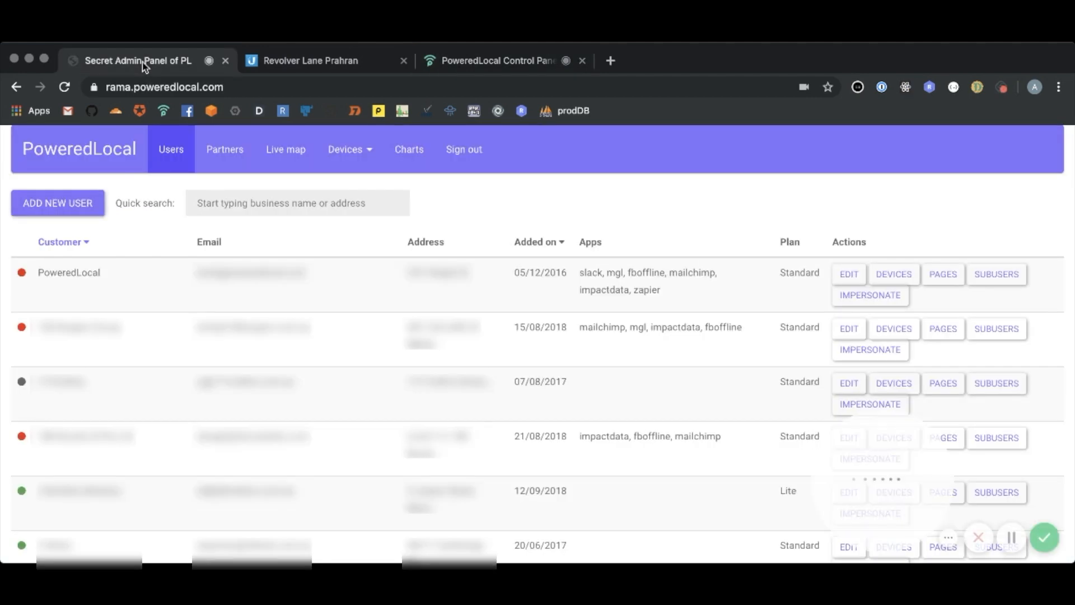
left_click(239, 215)
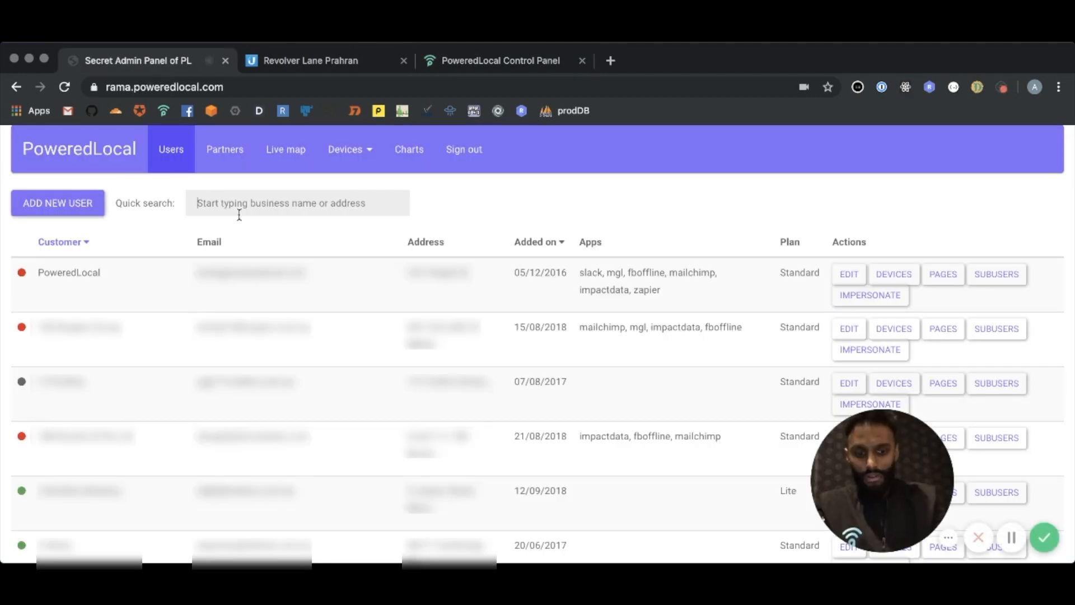
type("PROD")
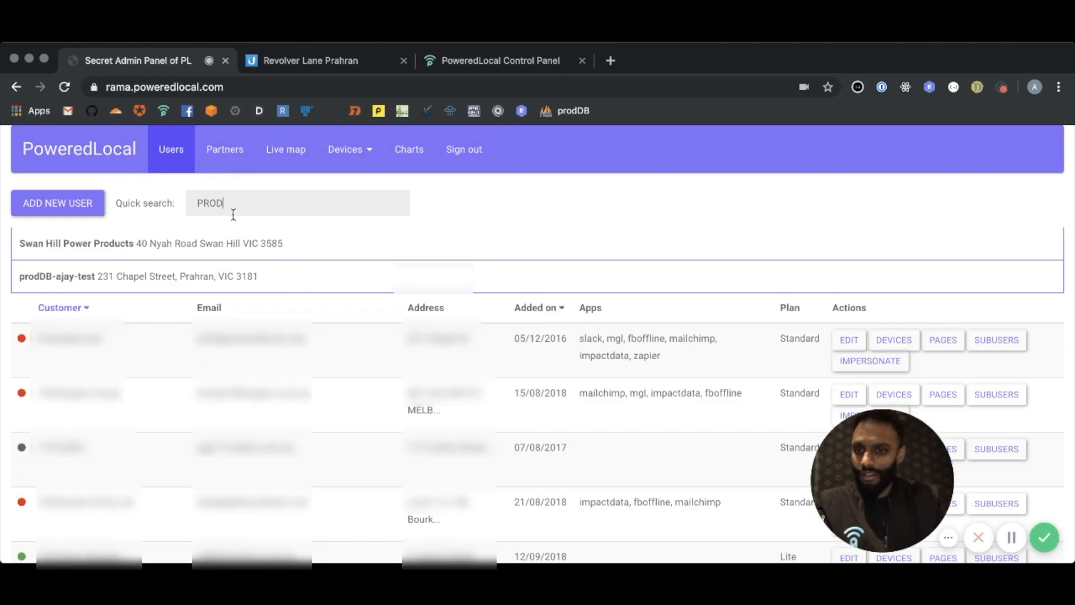
left_click(109, 277)
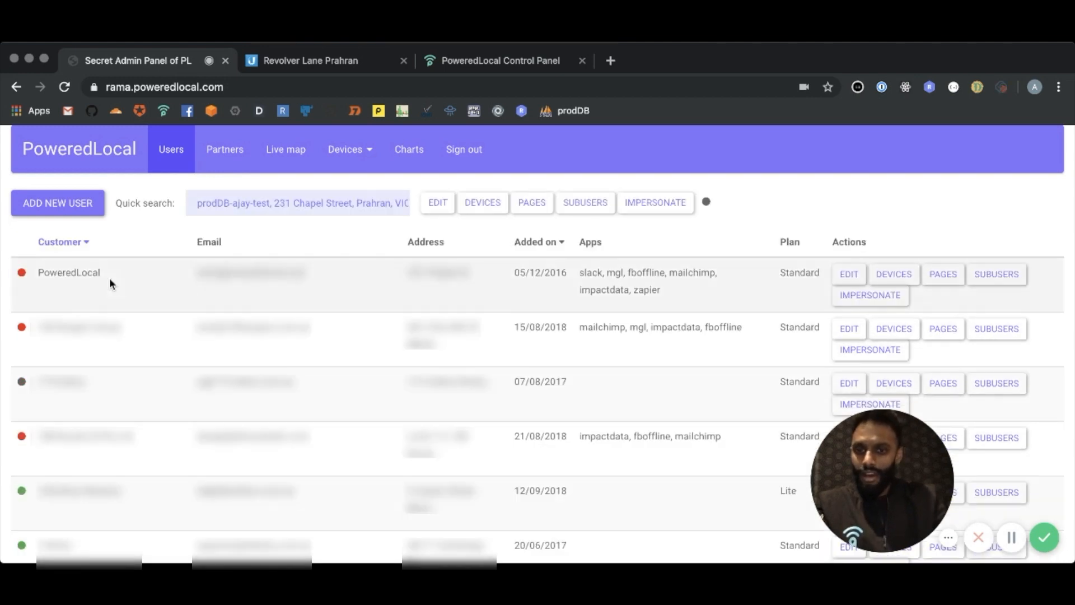
left_click(532, 212)
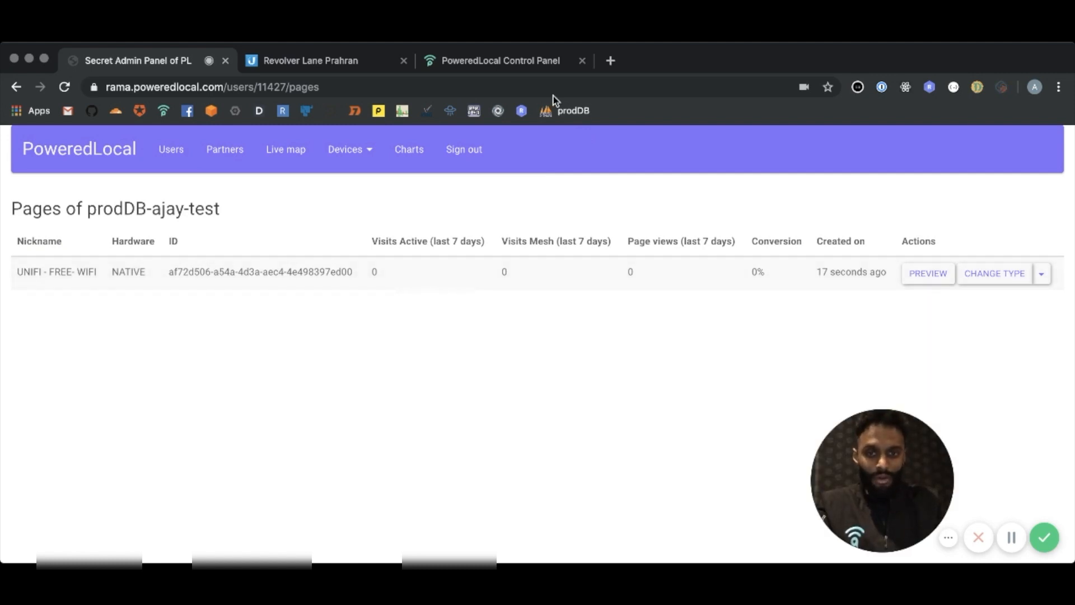
Change the type of the UNIFI - FREE- WIFI page to UBIQUITI and open its Ubiquiti settings
left_click(1043, 276)
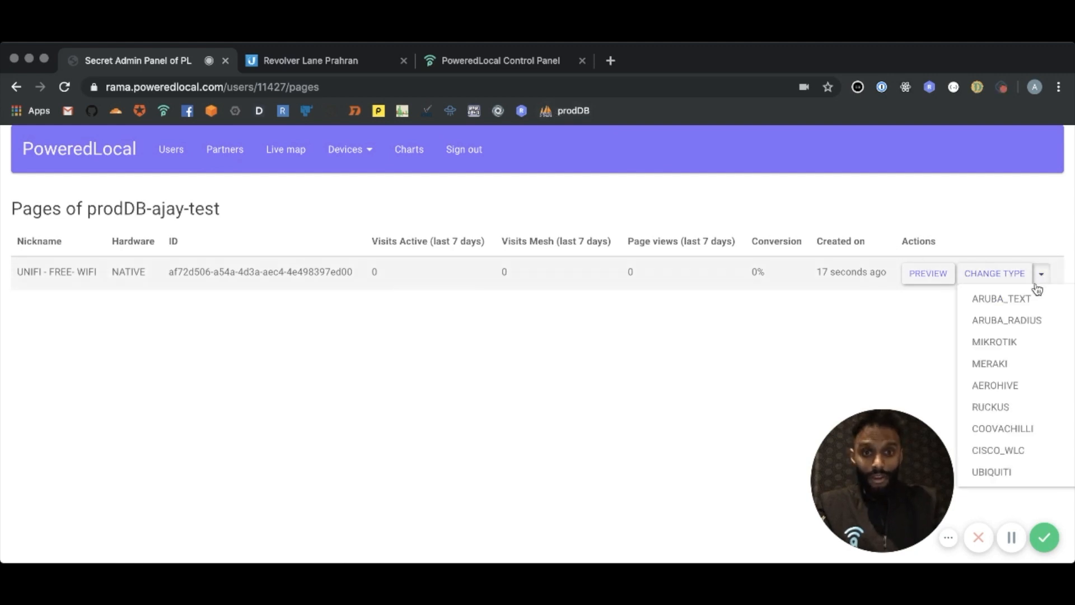
left_click(994, 475)
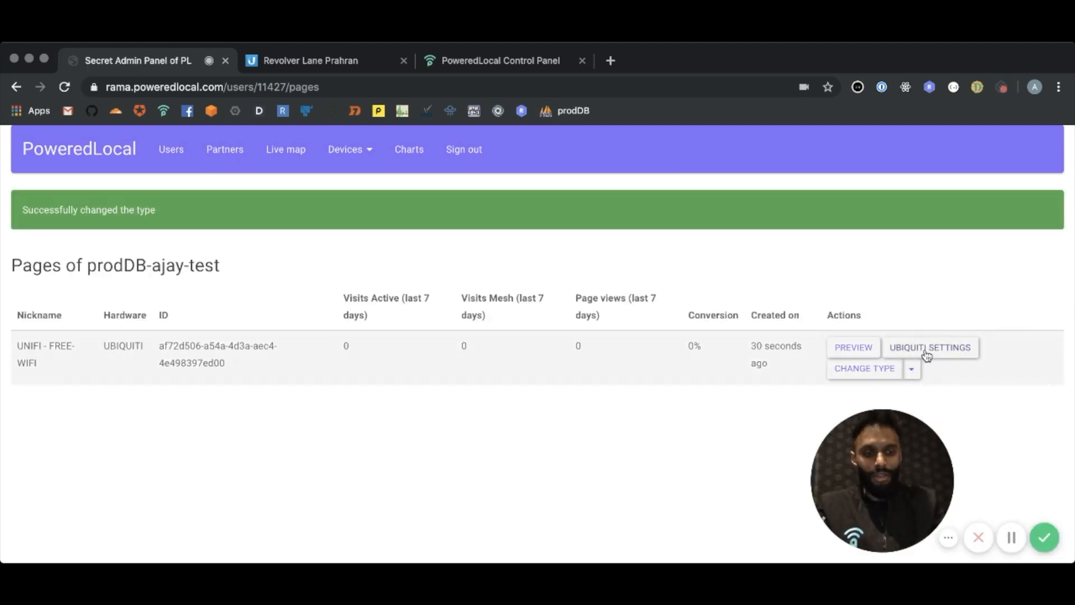
left_click(926, 351)
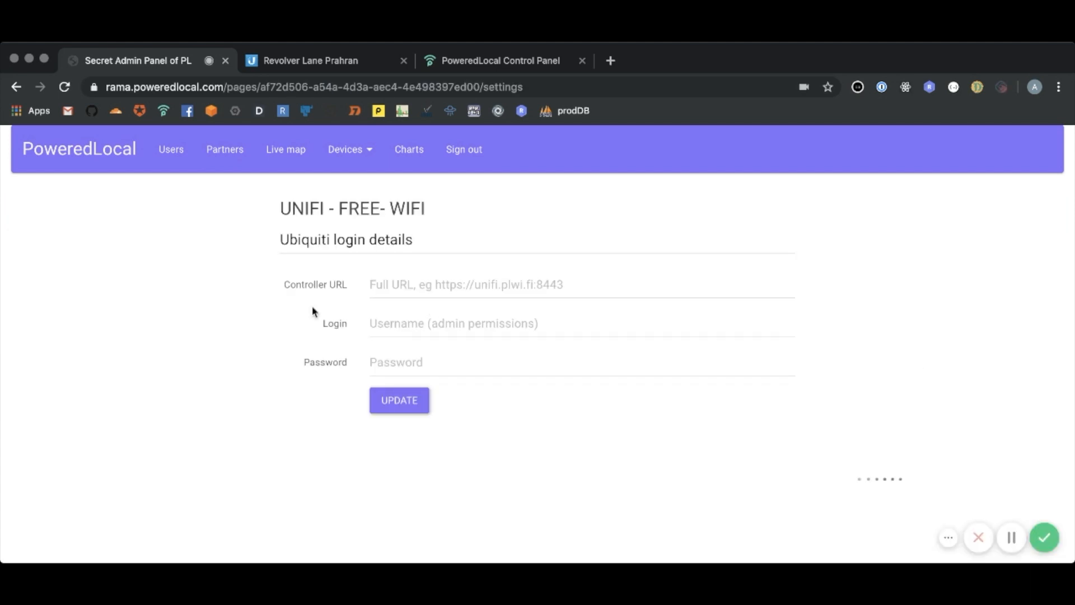
Copy the UniFi controller's base address, from https through port 8443, into the Controller URL of the Ubiquiti login details
left_click(403, 288)
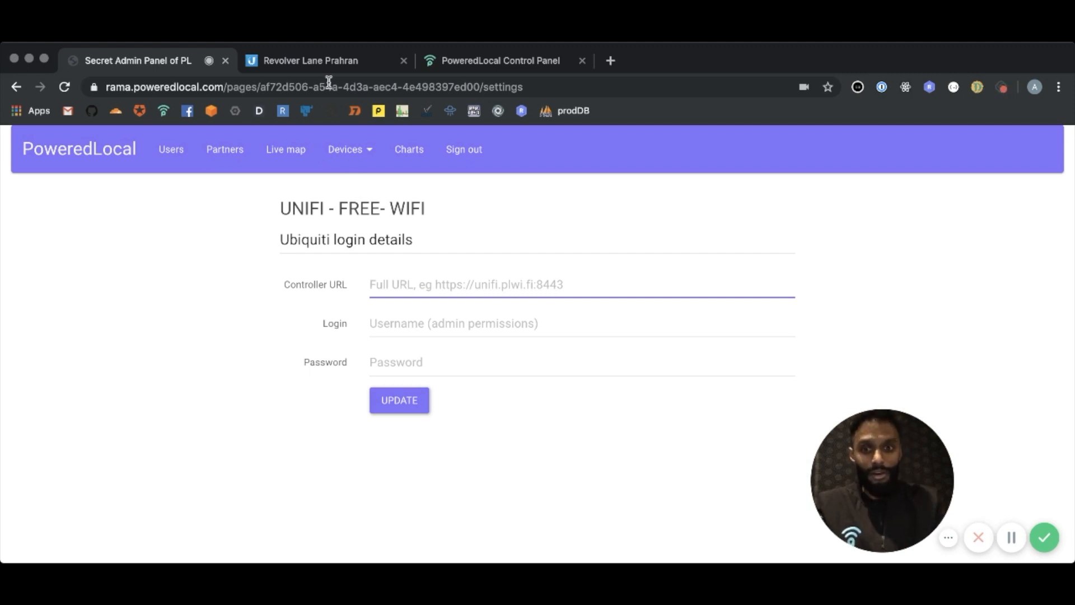
left_click(314, 62)
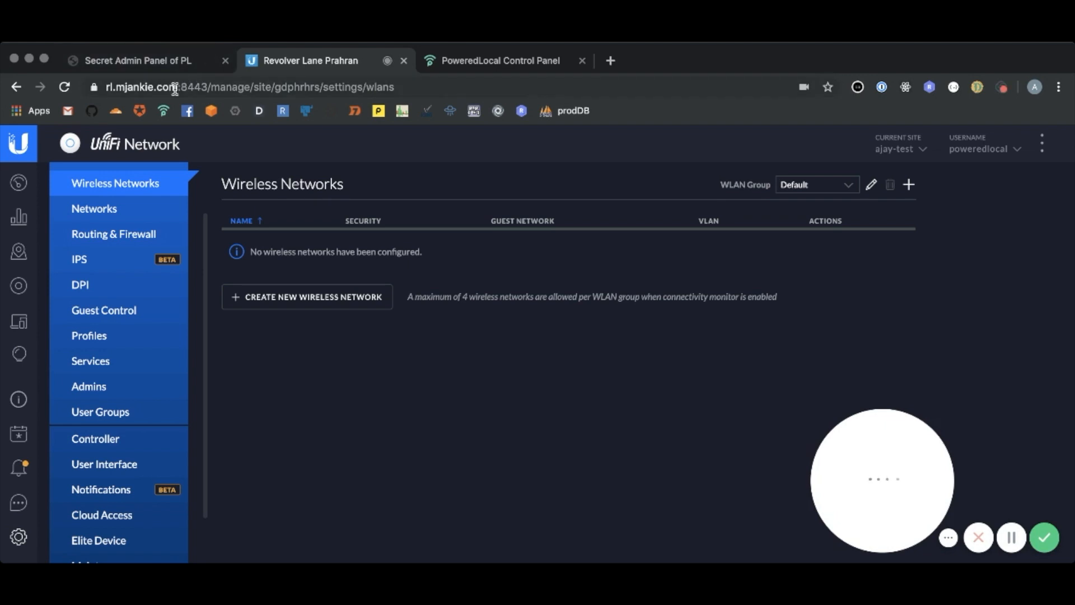
left_click(130, 86)
double_click(128, 86)
left_click_drag(128, 86, 241, 88)
key("super+c")
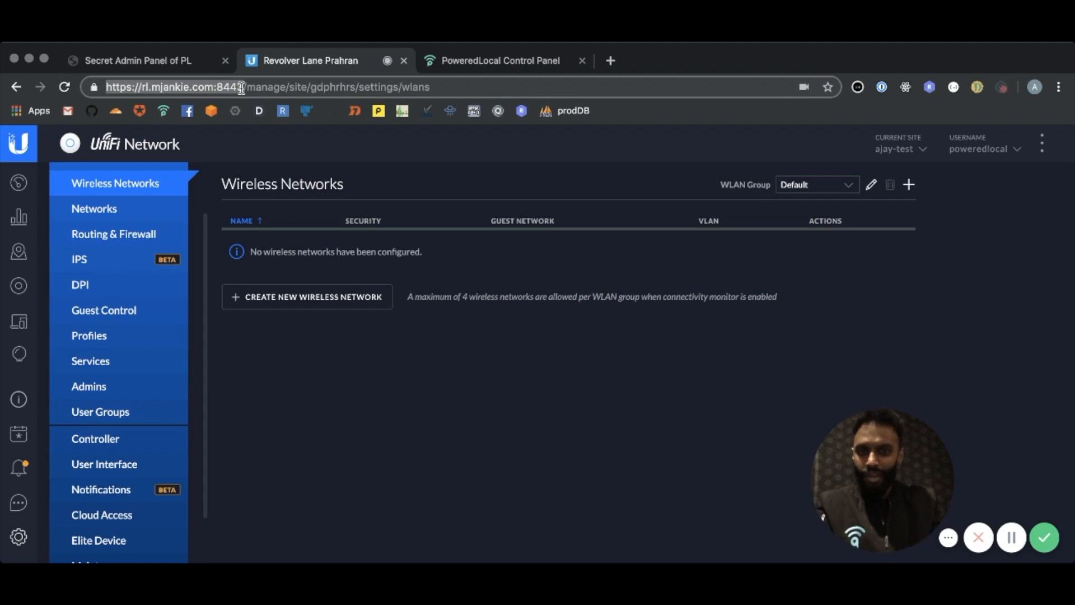
left_click(495, 58)
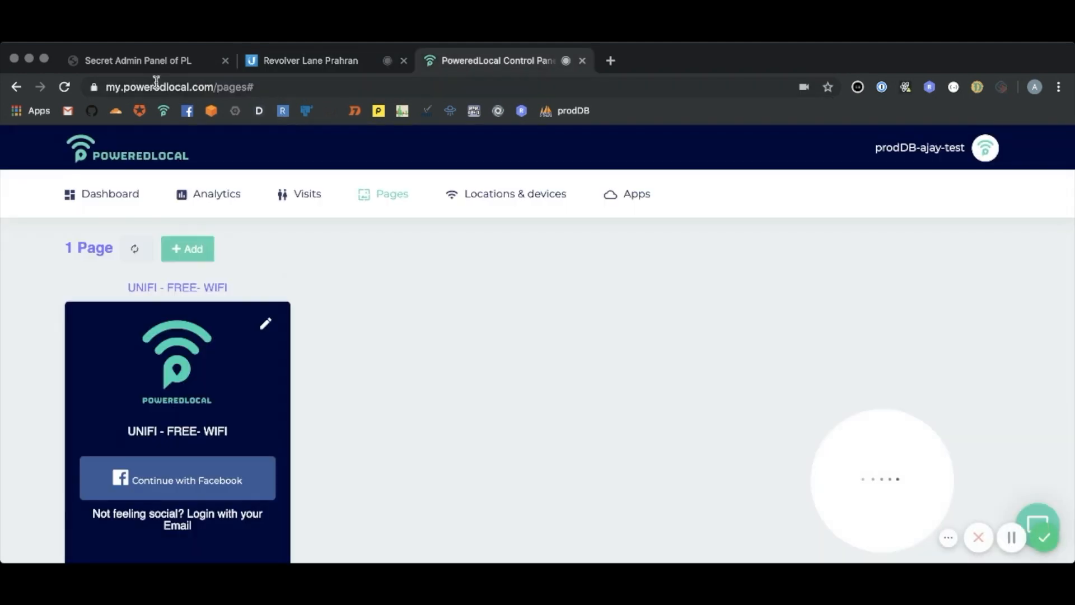
left_click(140, 66)
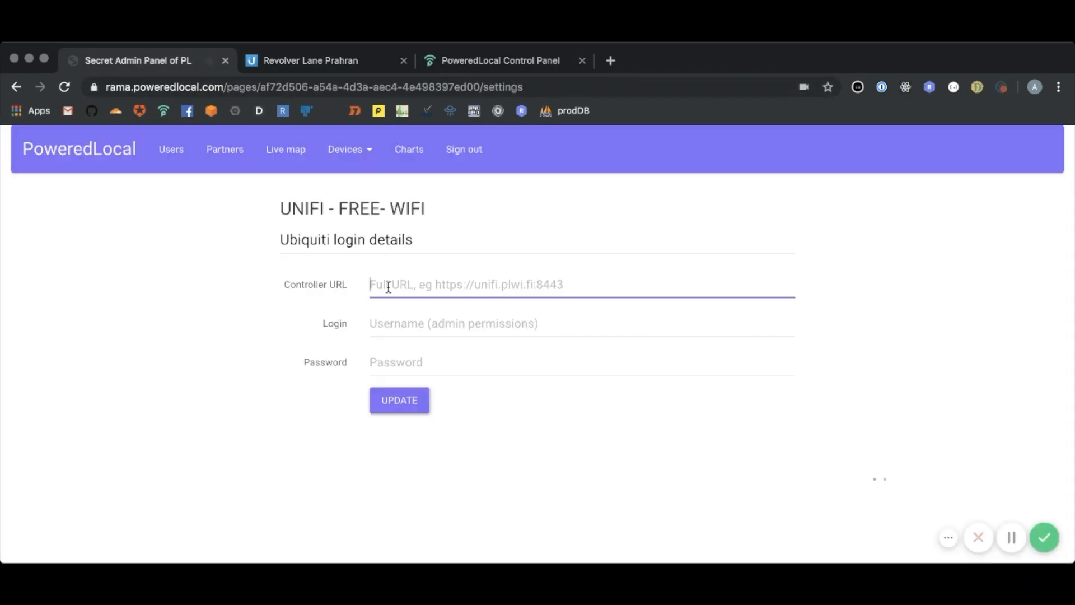
key("super+v")
Enter the controller's admin username and password in the Ubiquiti login details and update the settings
left_click(431, 323)
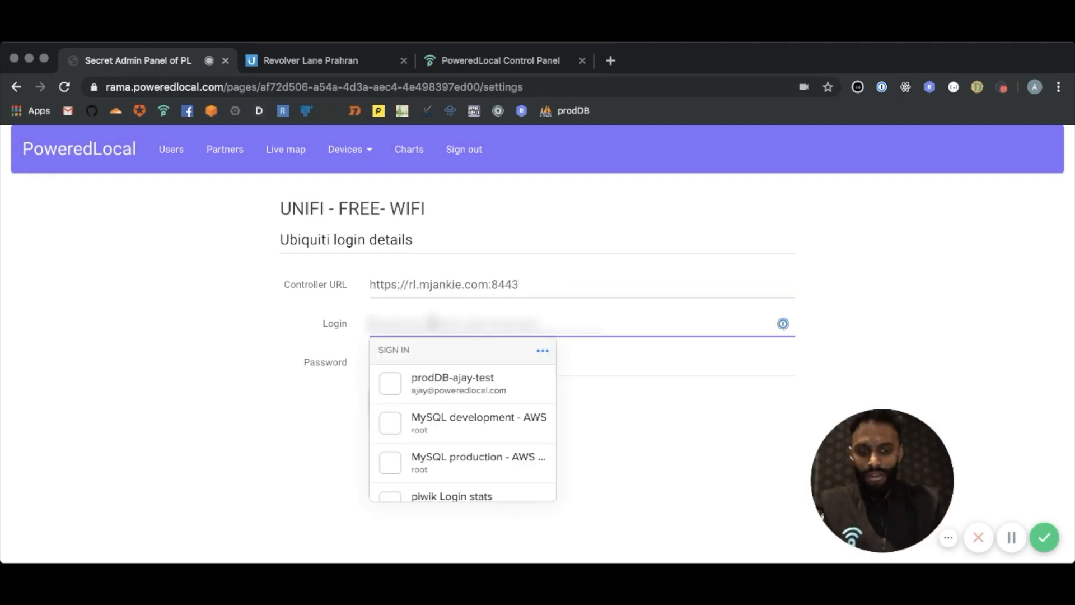
type("powered")
key("BackSpace")
key("BackSpace")
key("BackSpace")
key("BackSpace")
key("BackSpace")
key("BackSpace")
key("BackSpace")
type("po")
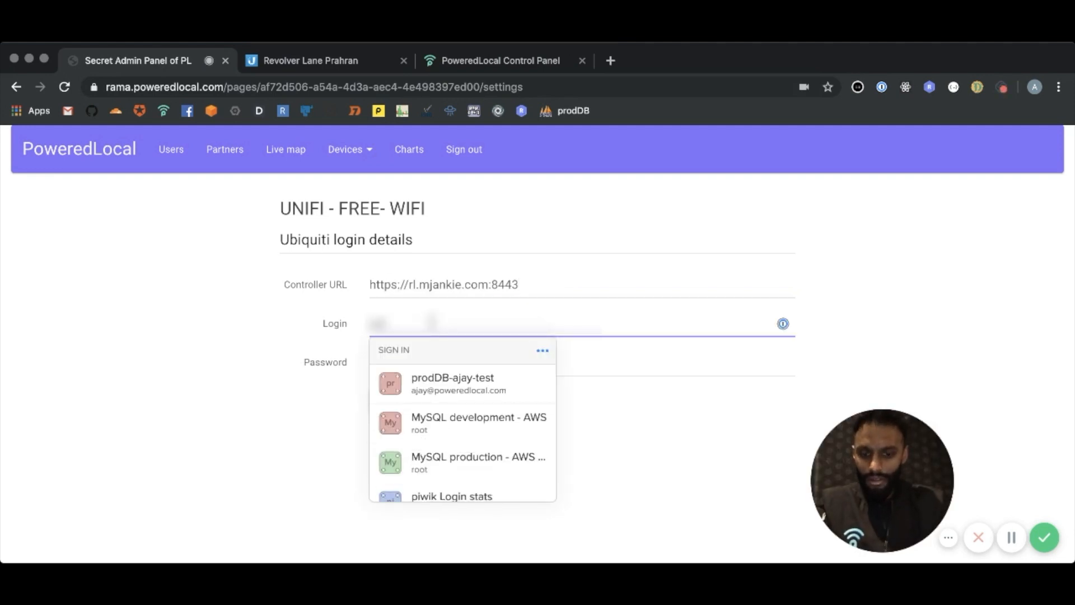
type("weredlocal")
key("Tab")
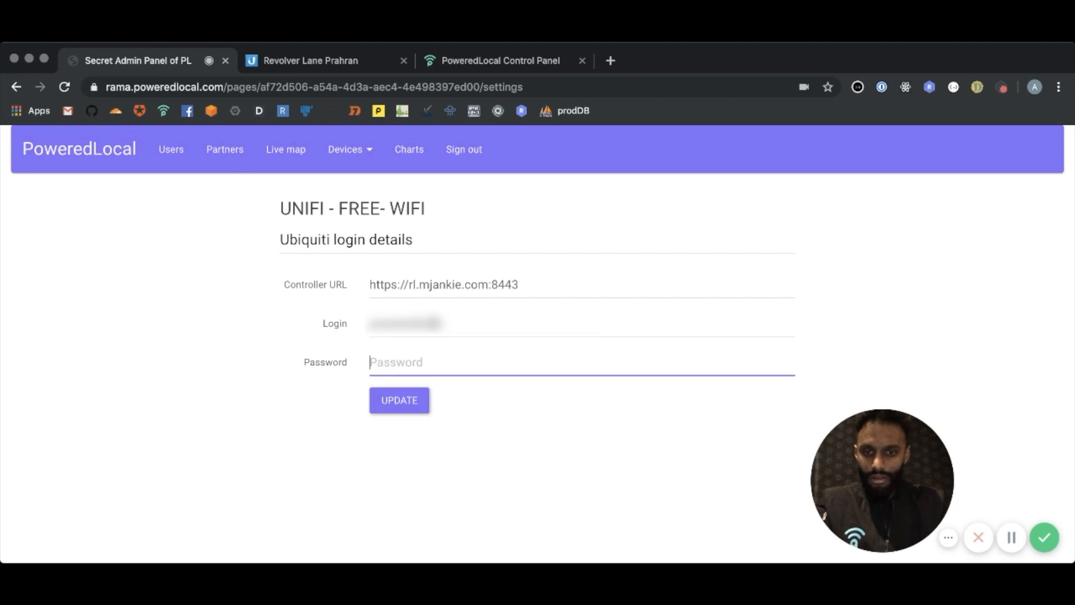
type("********")
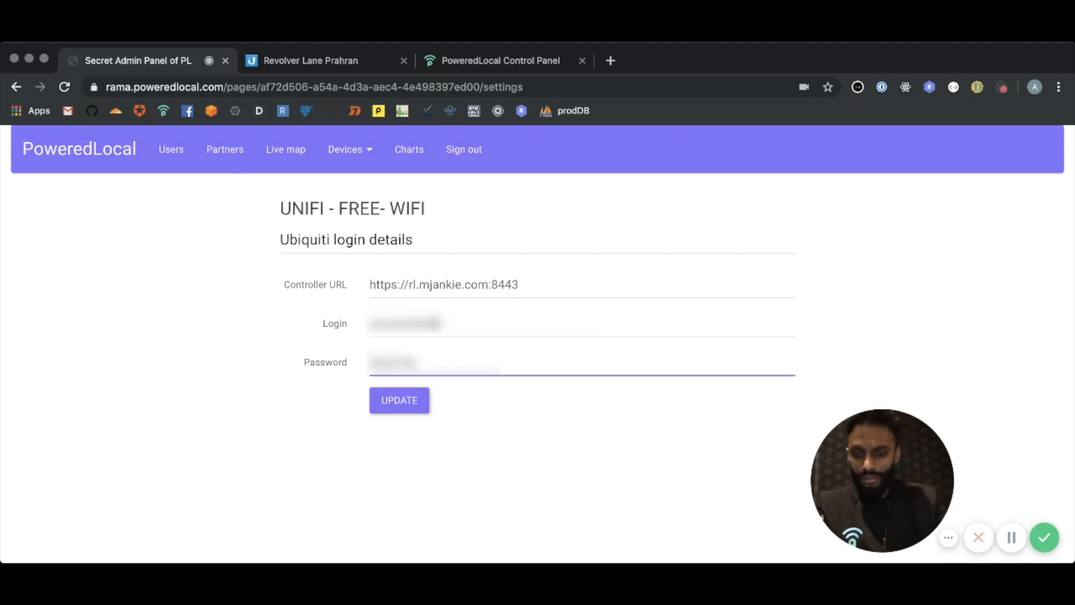
left_click(394, 401)
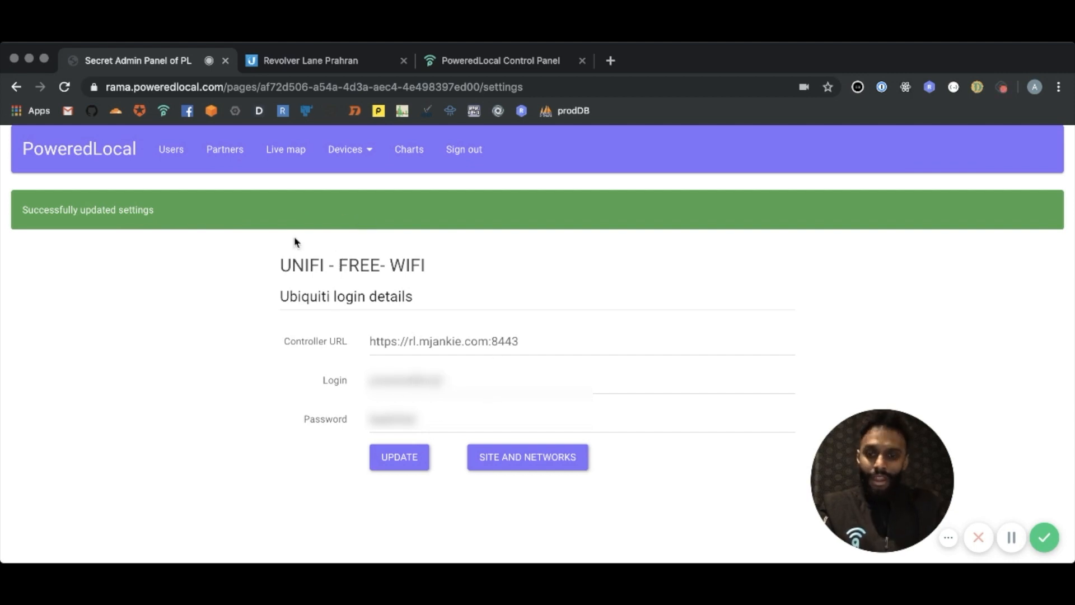
Check the wireless networks in the UniFi controller and open the login page's Ubiquiti site and network details
left_click(334, 61)
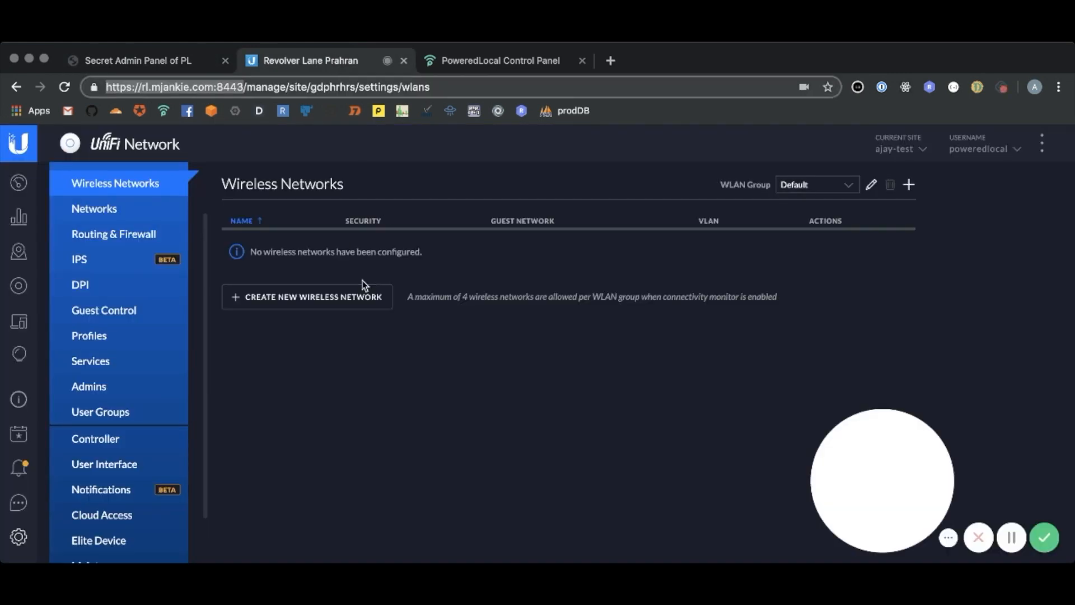
left_click(177, 72)
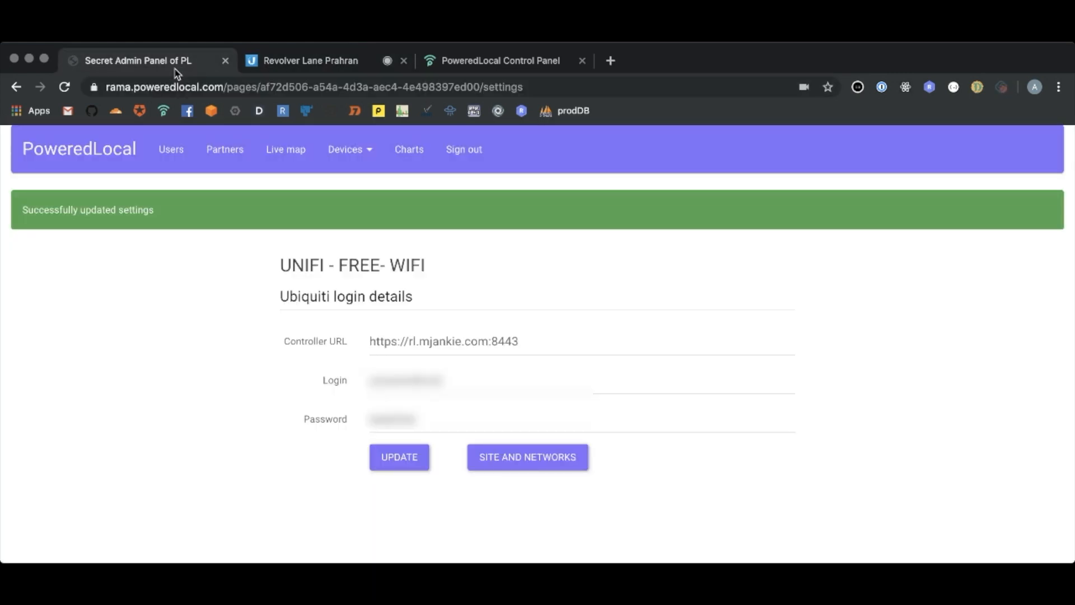
left_click(333, 62)
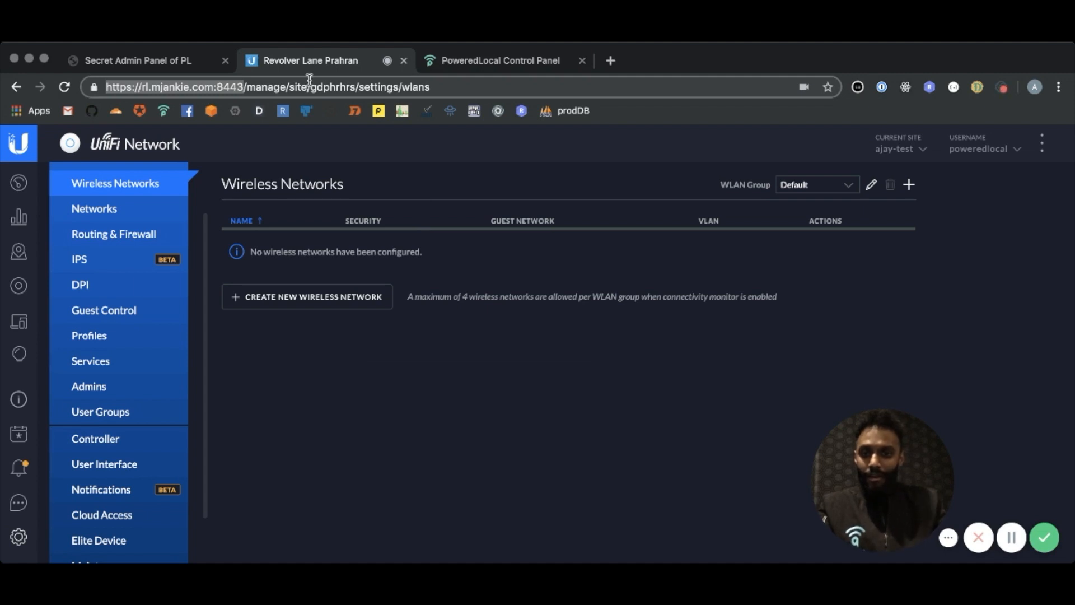
left_click(153, 64)
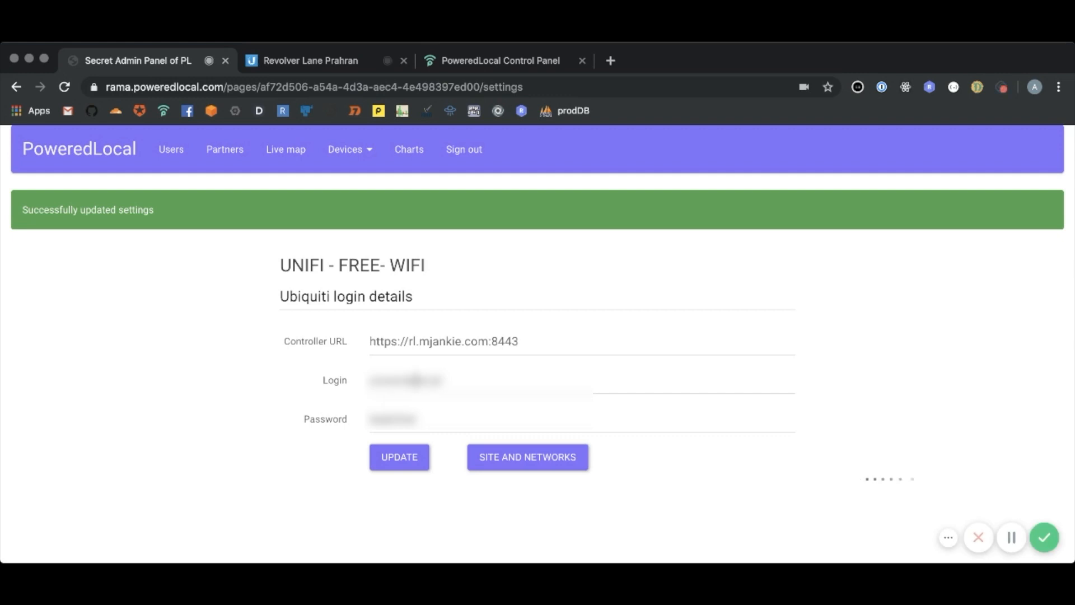
left_click(524, 459)
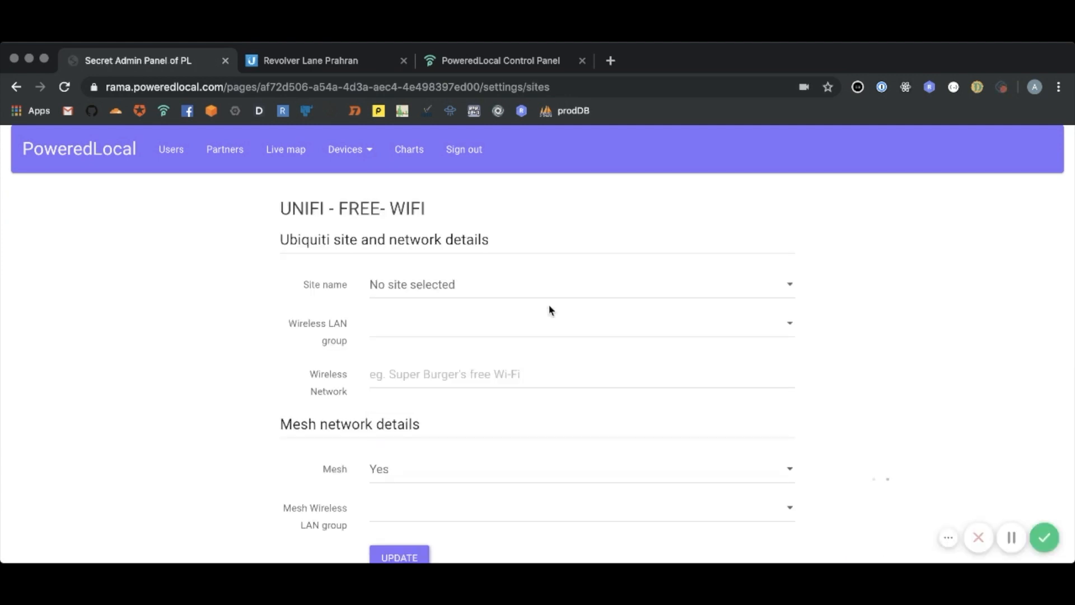
scroll(812, 290, "down", 1)
scroll(814, 293, "down", 1)
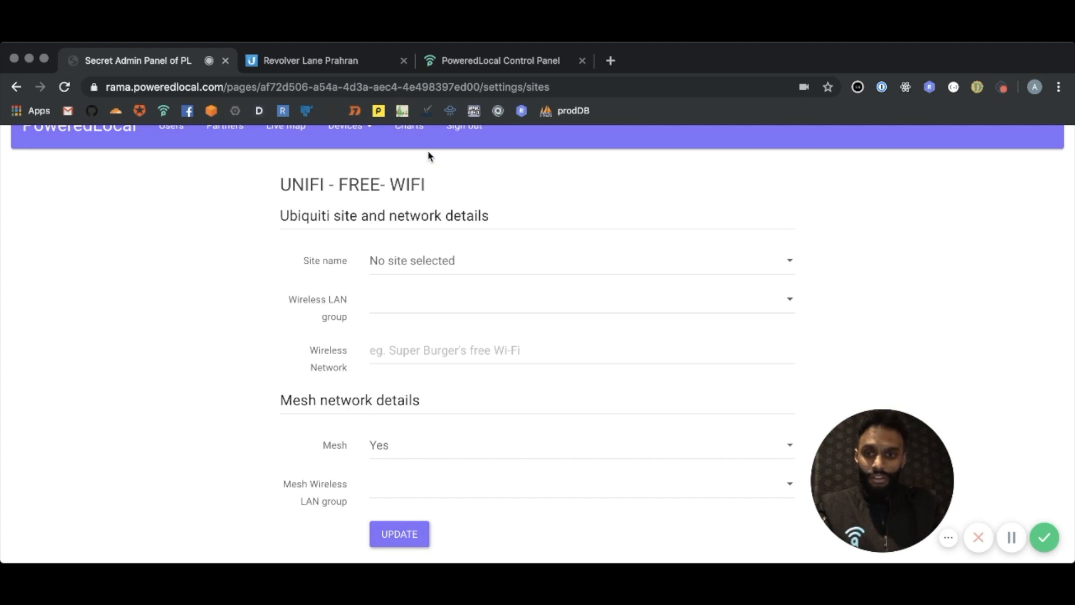
Look up the current site in the UniFi controller and select the same test site as the login page's site name
left_click(337, 63)
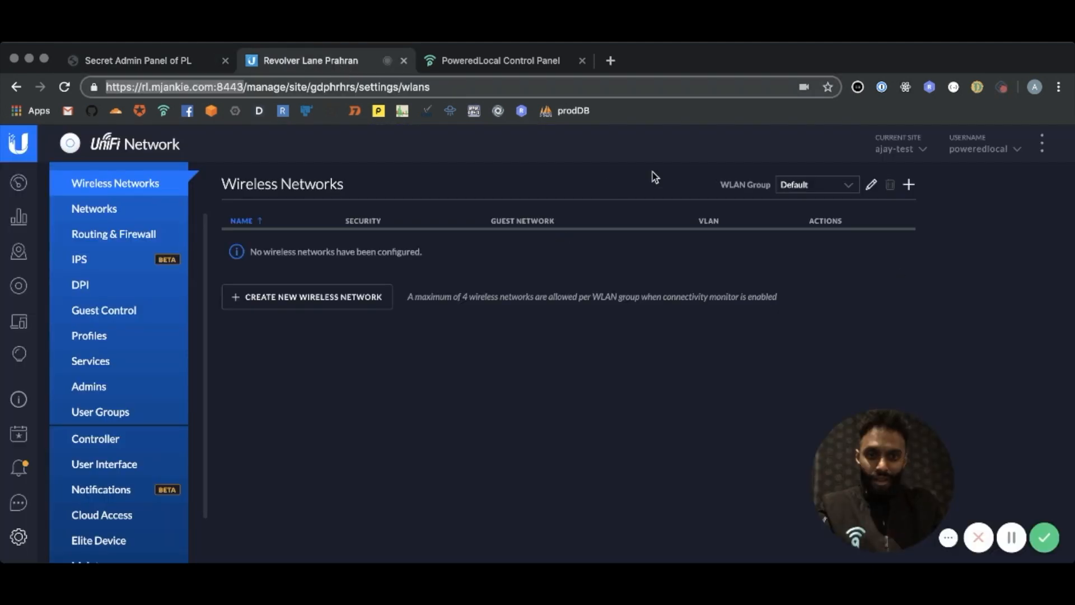
left_click(928, 157)
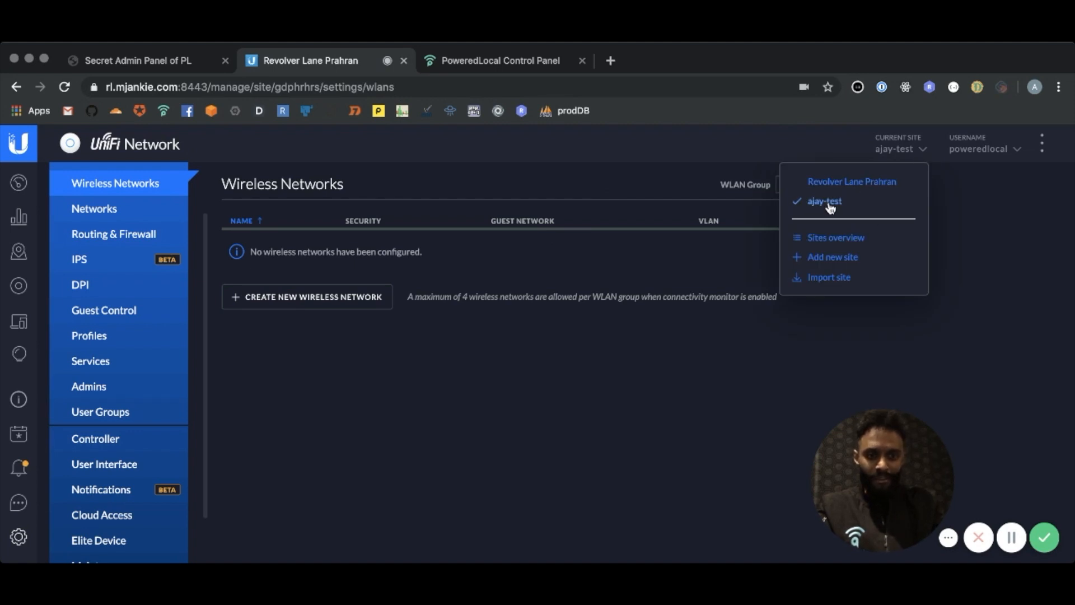
left_click(627, 169)
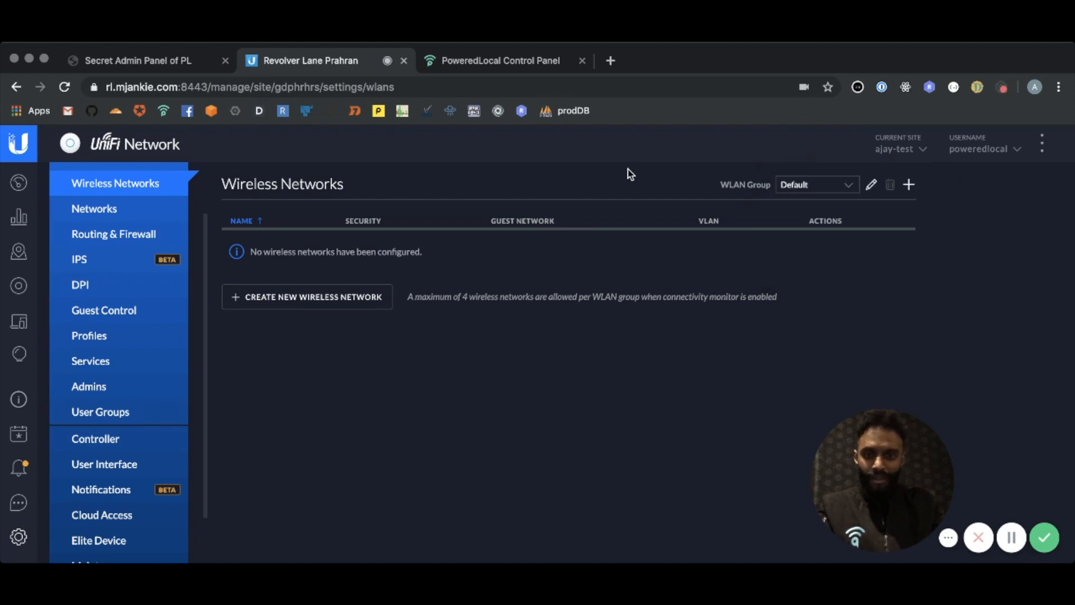
left_click(163, 66)
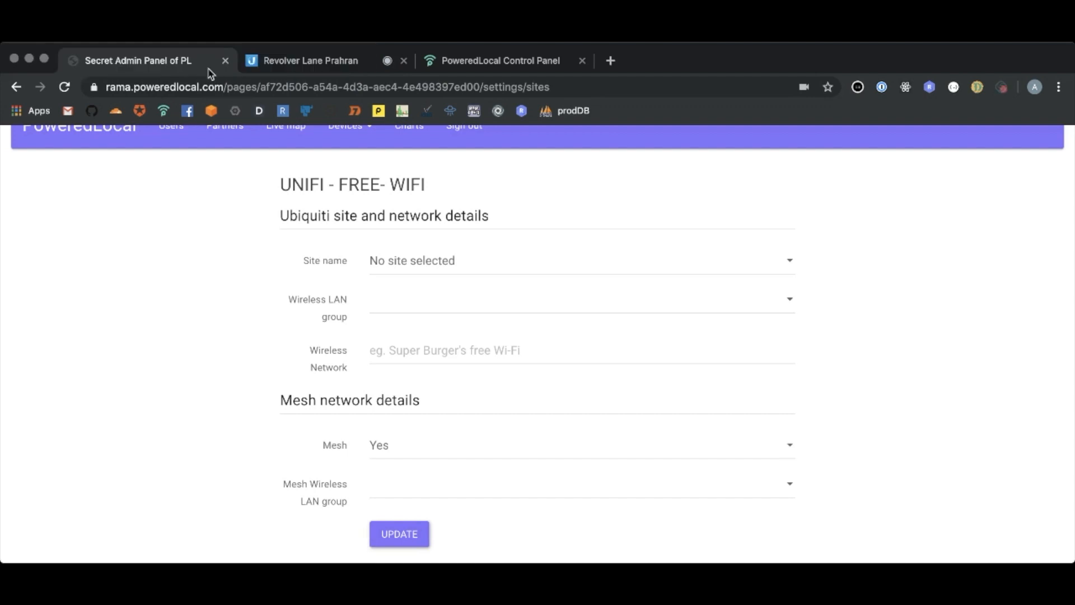
left_click(790, 263)
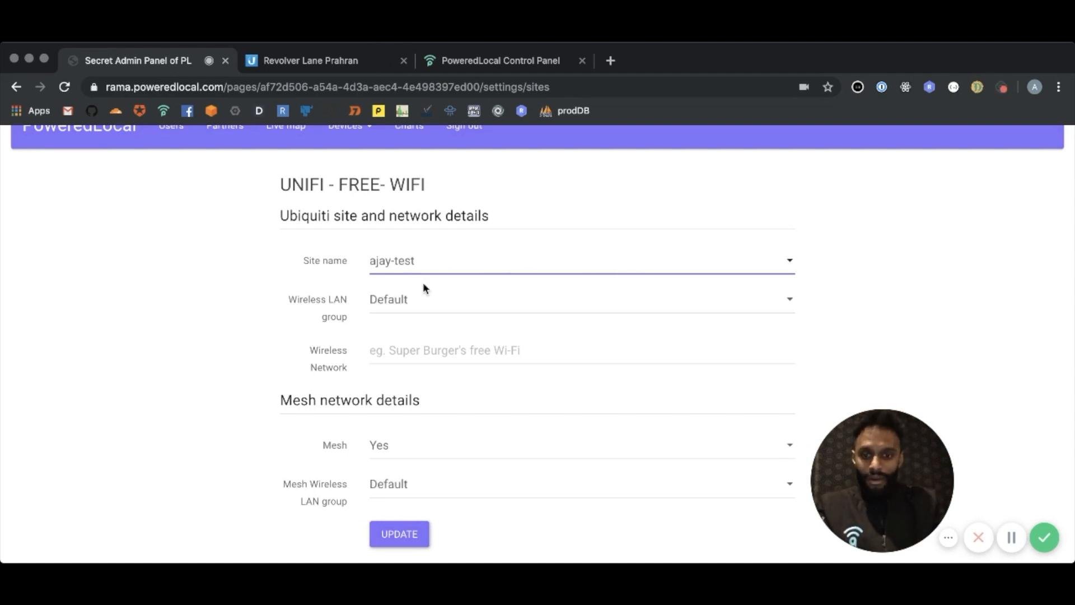
Name the wireless network with the owner's first name followed by "free Wifi", leave Mesh on Yes and update the settings
left_click(408, 347)
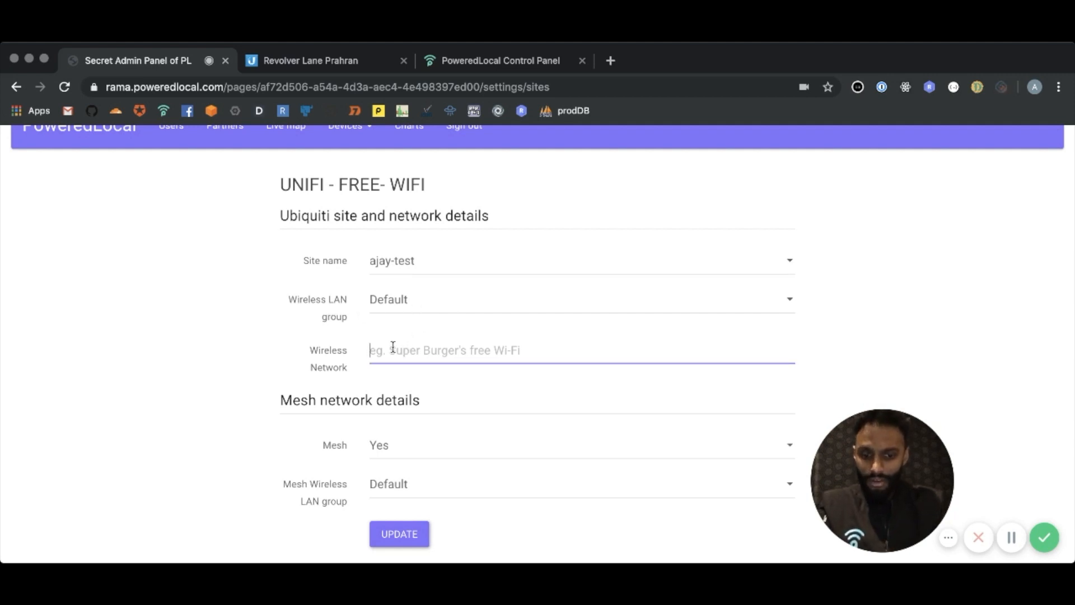
type("Ajay")
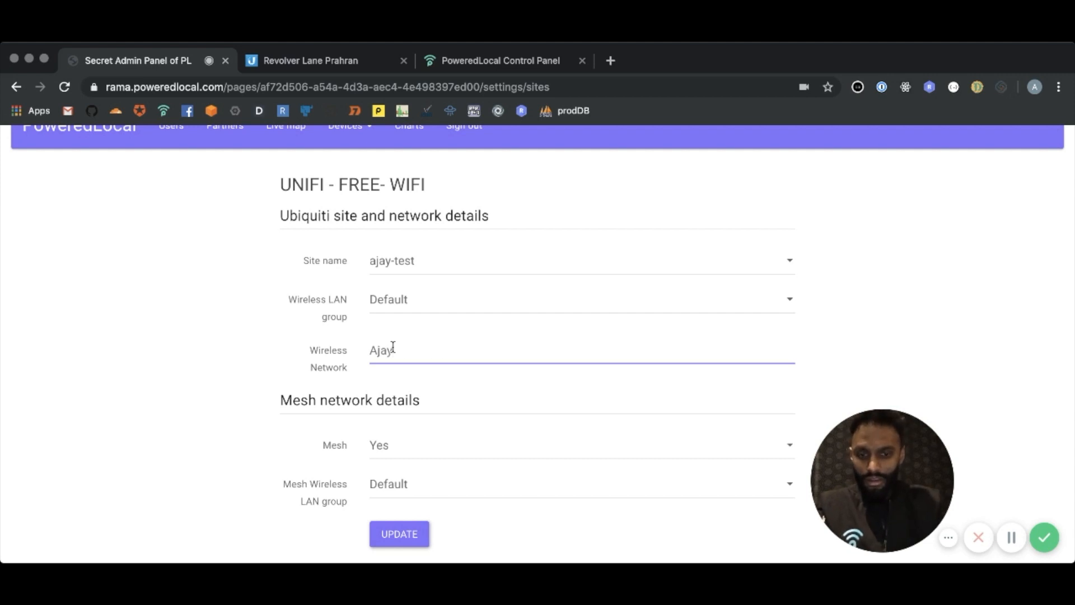
type("-free Wifi")
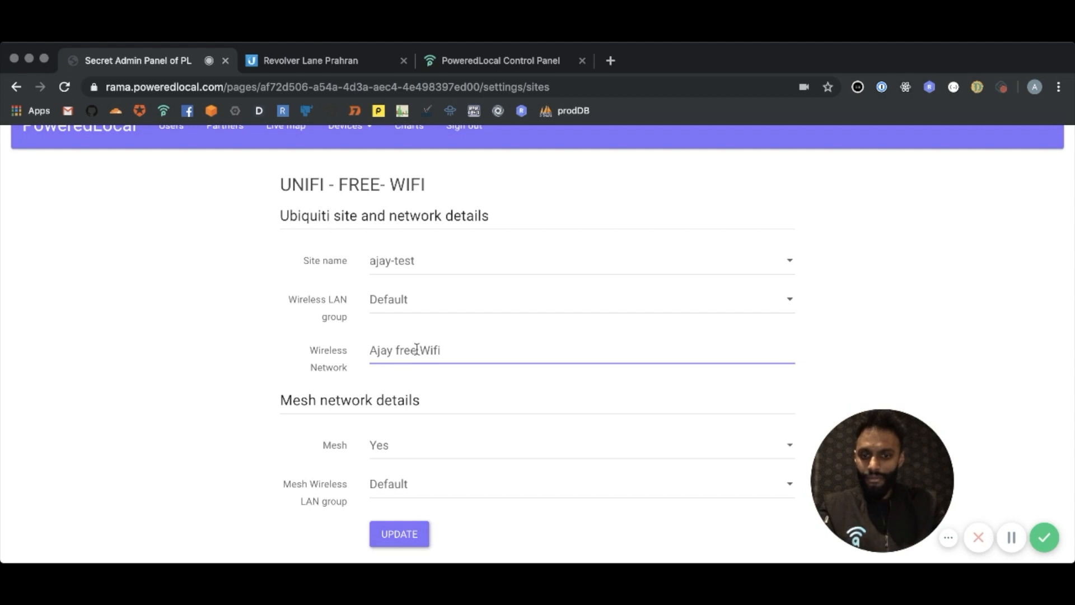
scroll(378, 348, "down", 1)
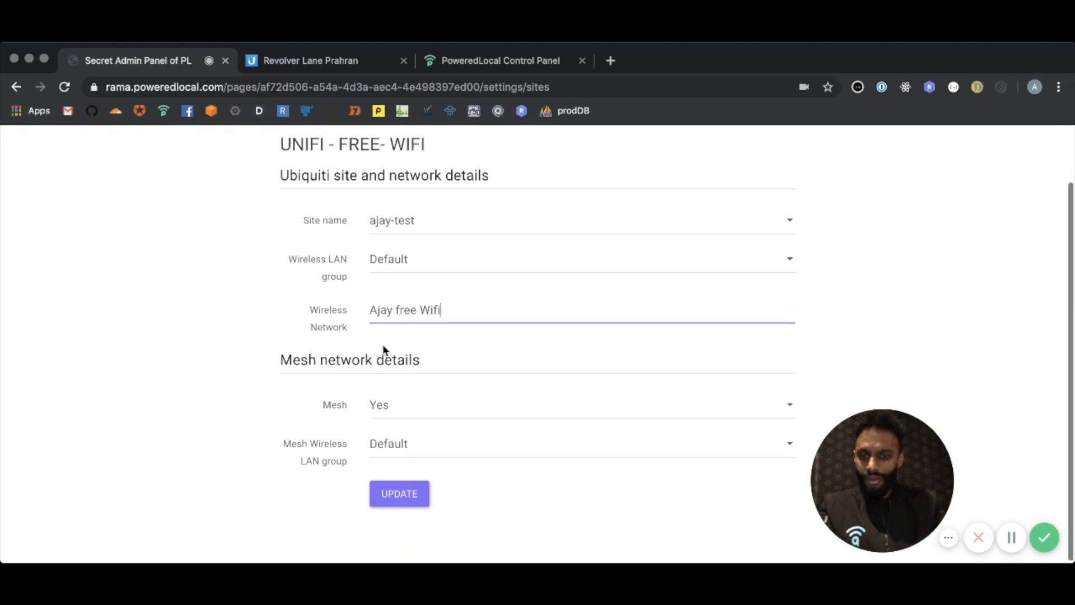
left_click(382, 410)
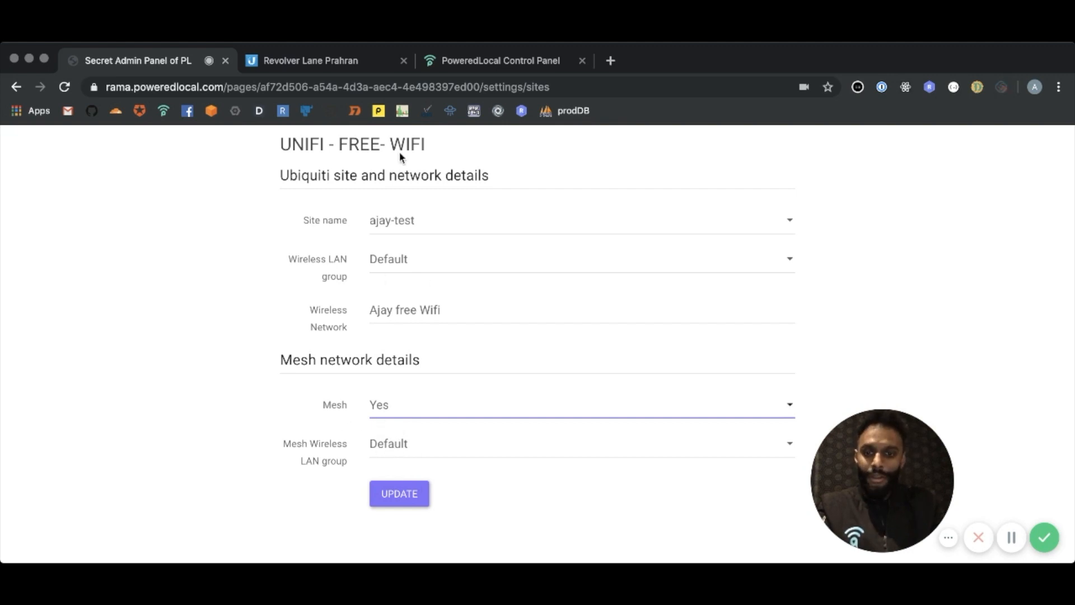
left_click(406, 493)
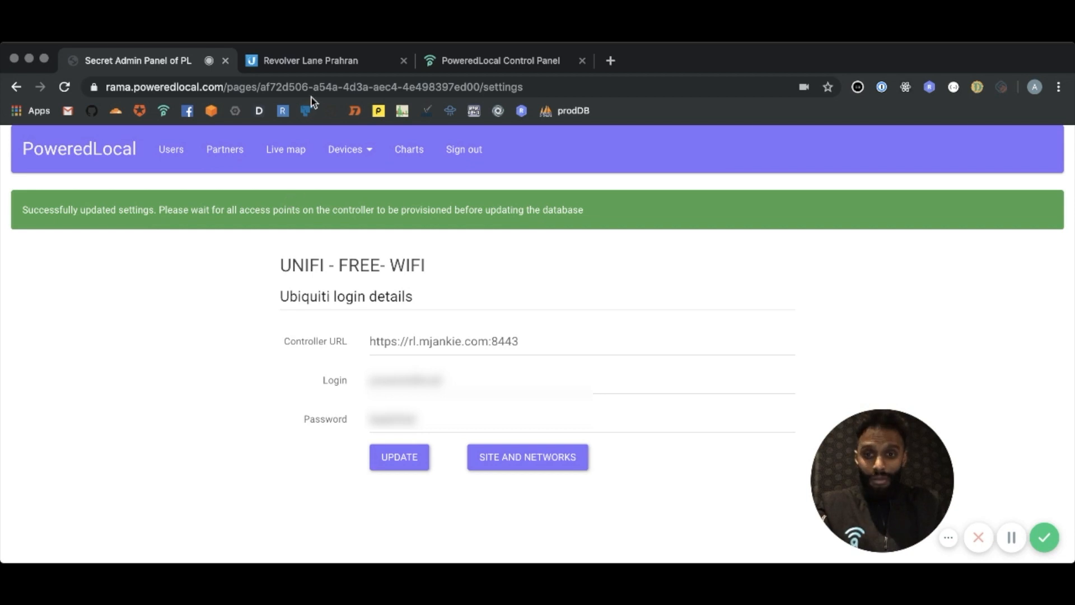
Compare the UniFi controller's wireless networks with the login page's saved site and network details
left_click(316, 61)
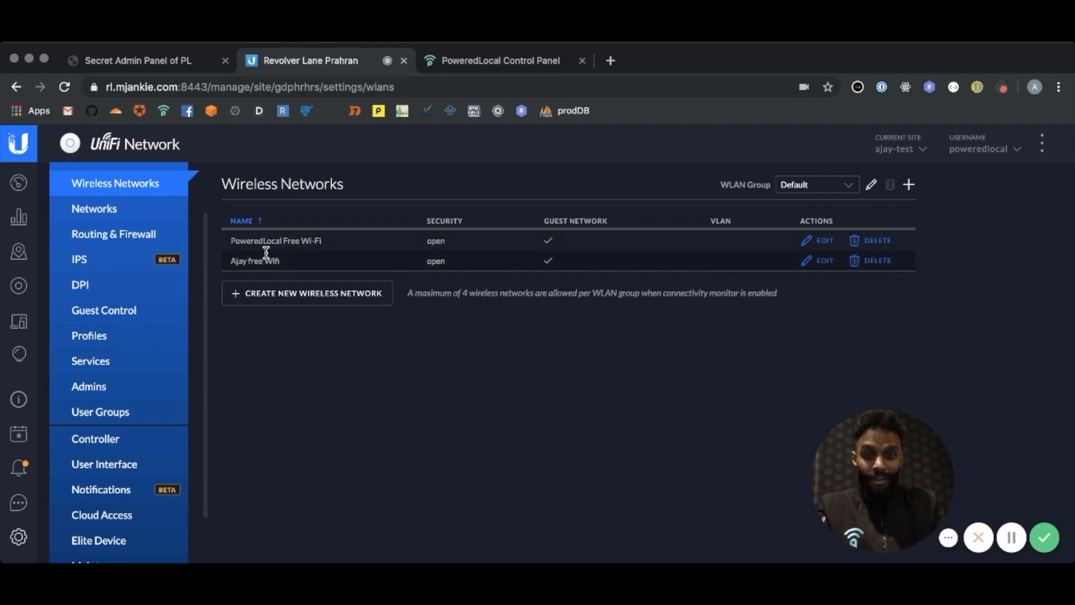
left_click(161, 67)
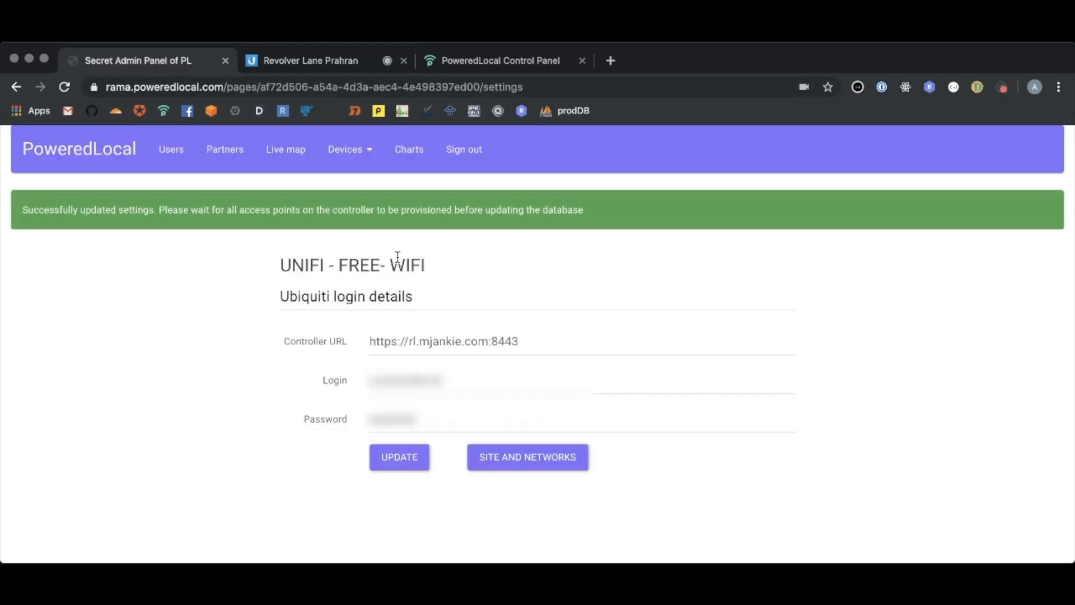
left_click(512, 456)
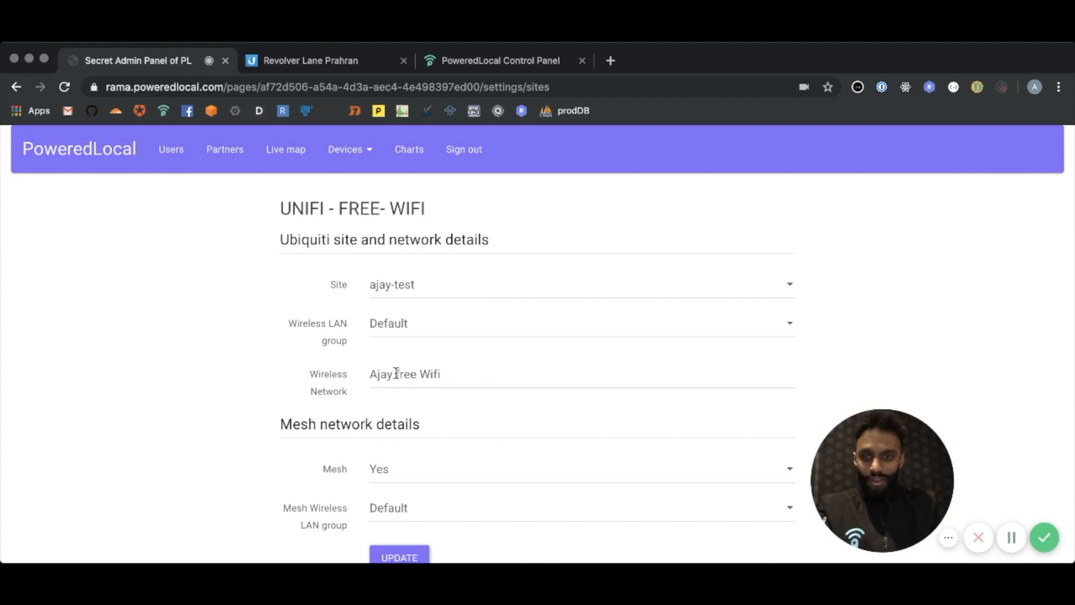
Examine the UniFi site's guest policies, pre-authorization access list and RADIUS profiles, and return to its wireless networks
left_click(311, 60)
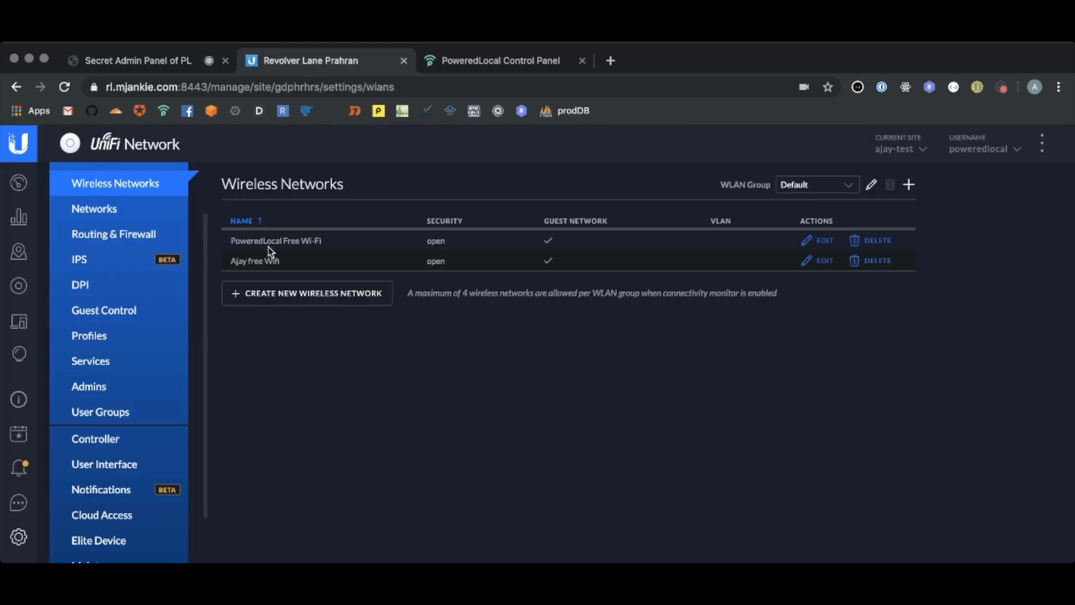
left_click(119, 317)
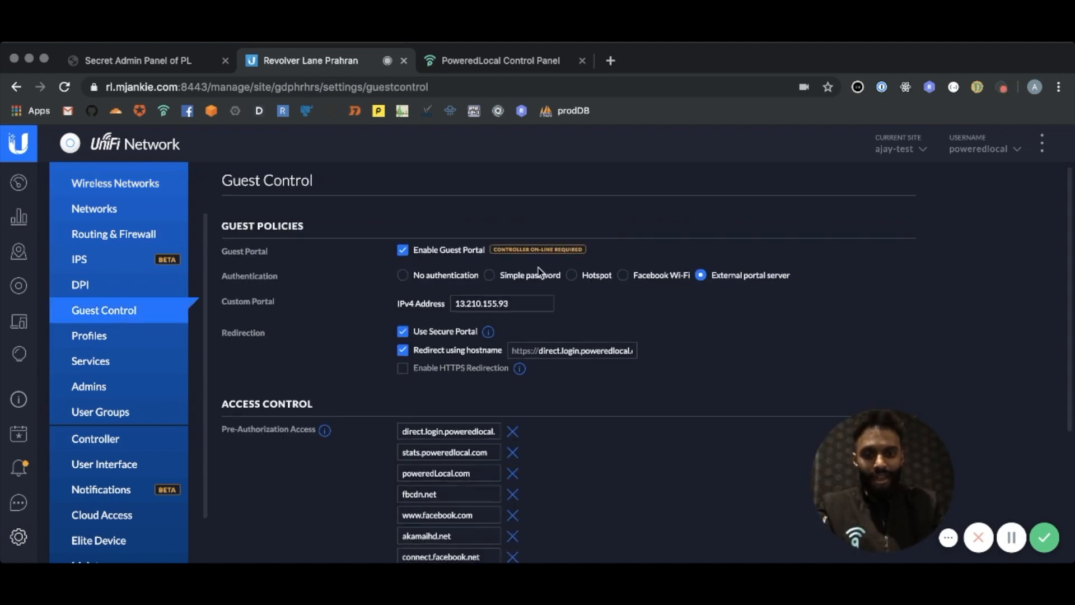
scroll(539, 272, "down", 2)
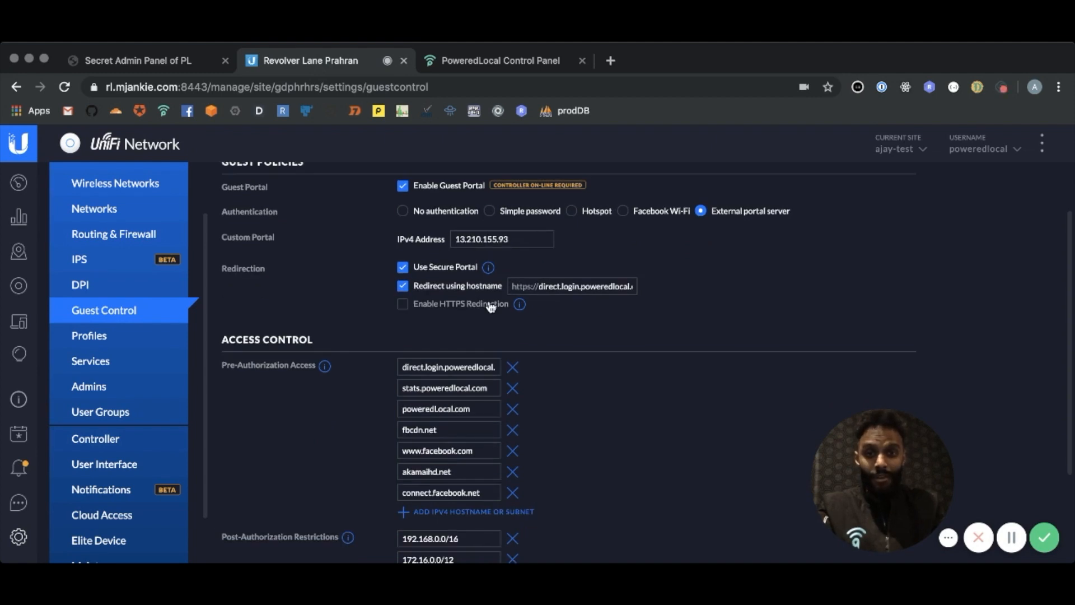
left_click(106, 337)
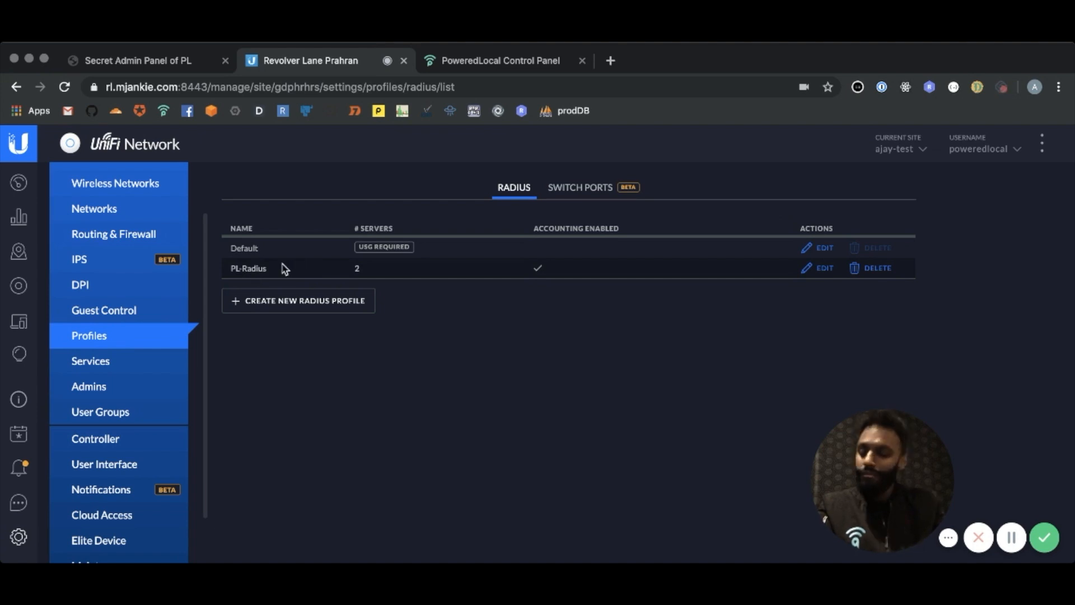
left_click(128, 185)
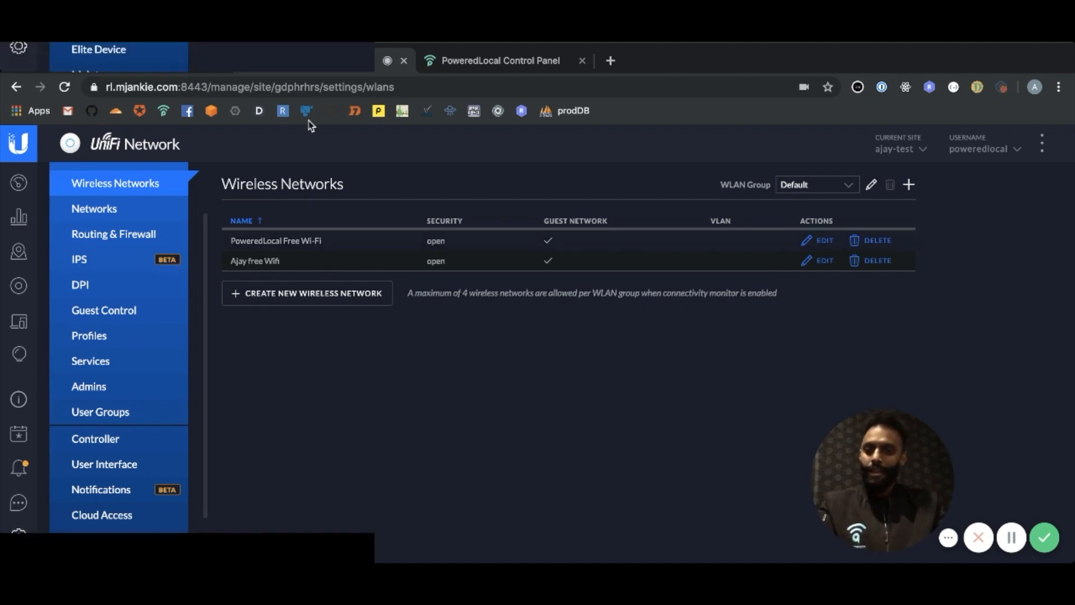
Review the UNIFI - FREE- WIFI page in the PoweredLocal control panel and its Ubiquiti site and mesh network details in the admin panel
left_click(479, 62)
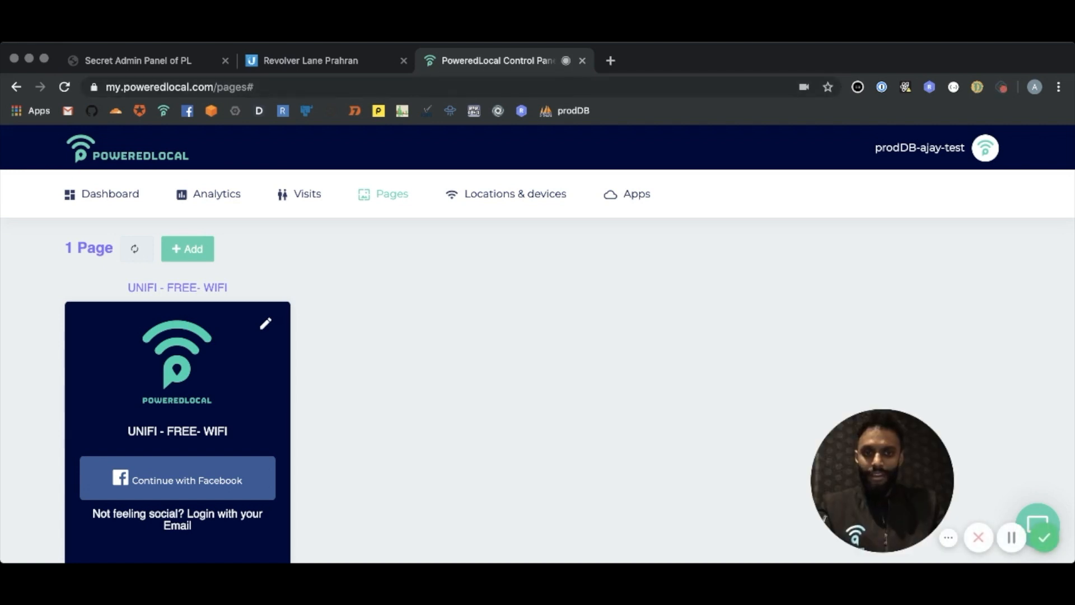
left_click(147, 61)
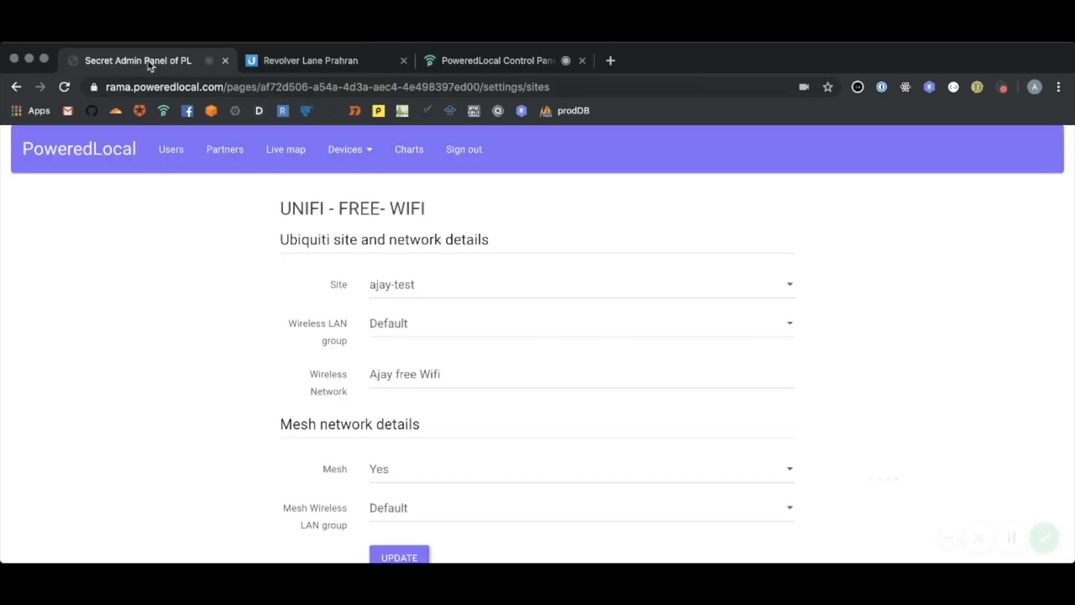
scroll(411, 240, "down", 2)
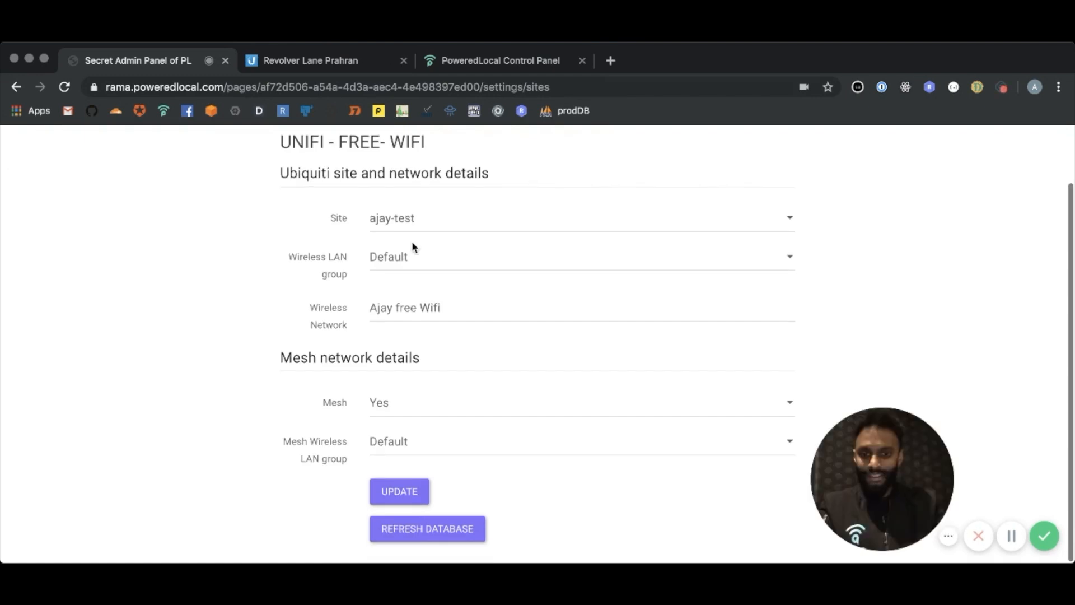
left_click(430, 522)
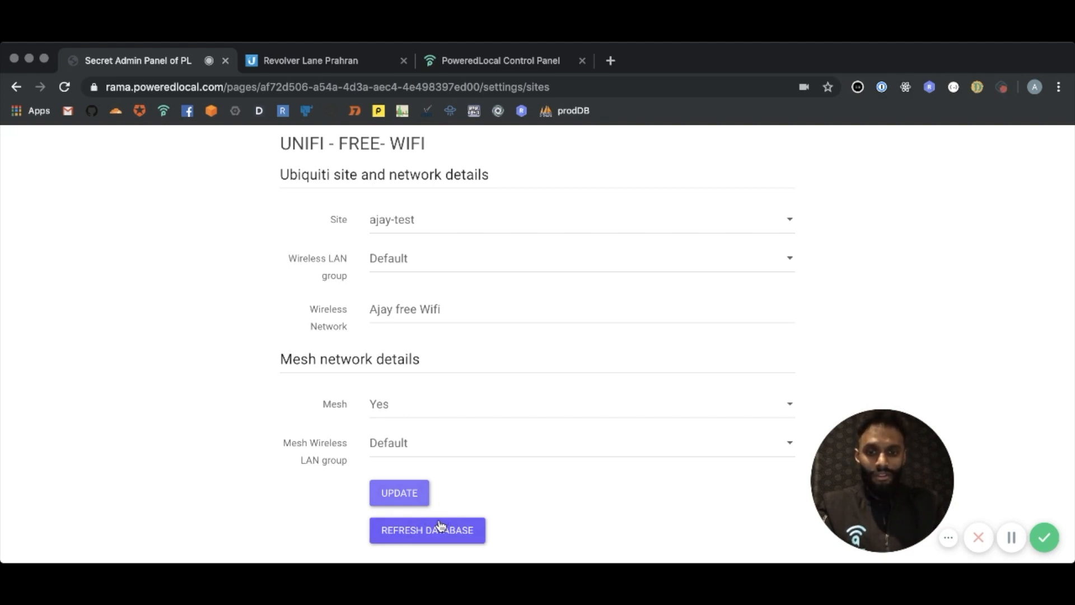
left_click(442, 525)
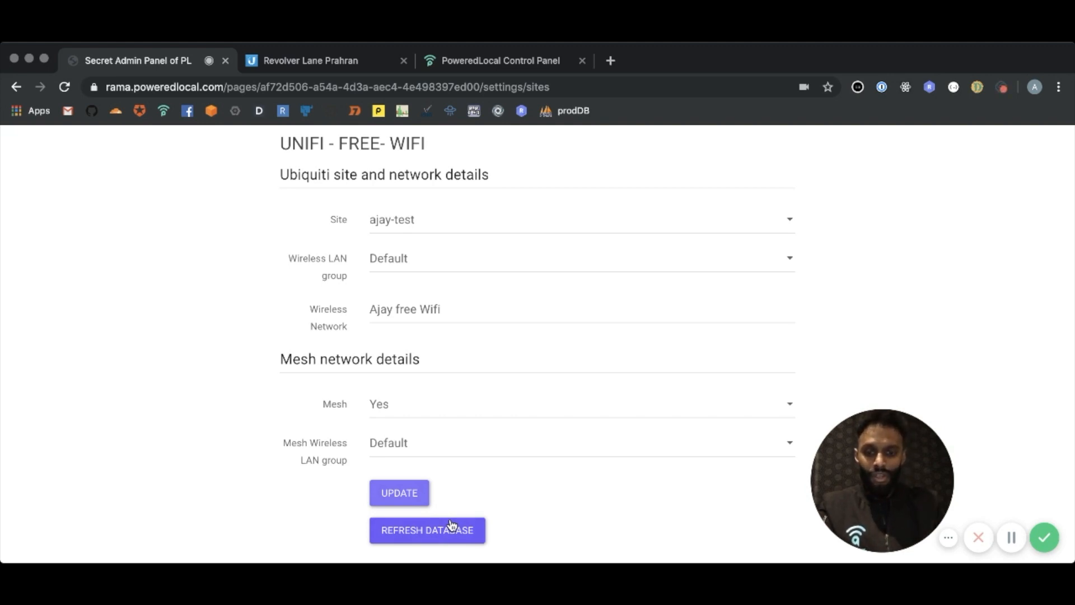
left_click(436, 528)
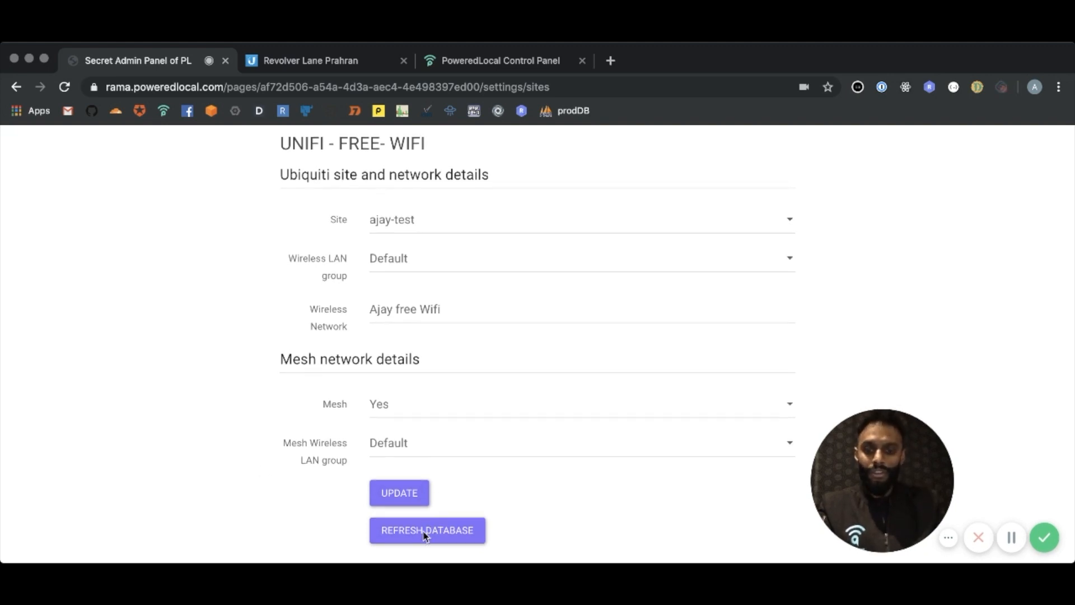
left_click(427, 523)
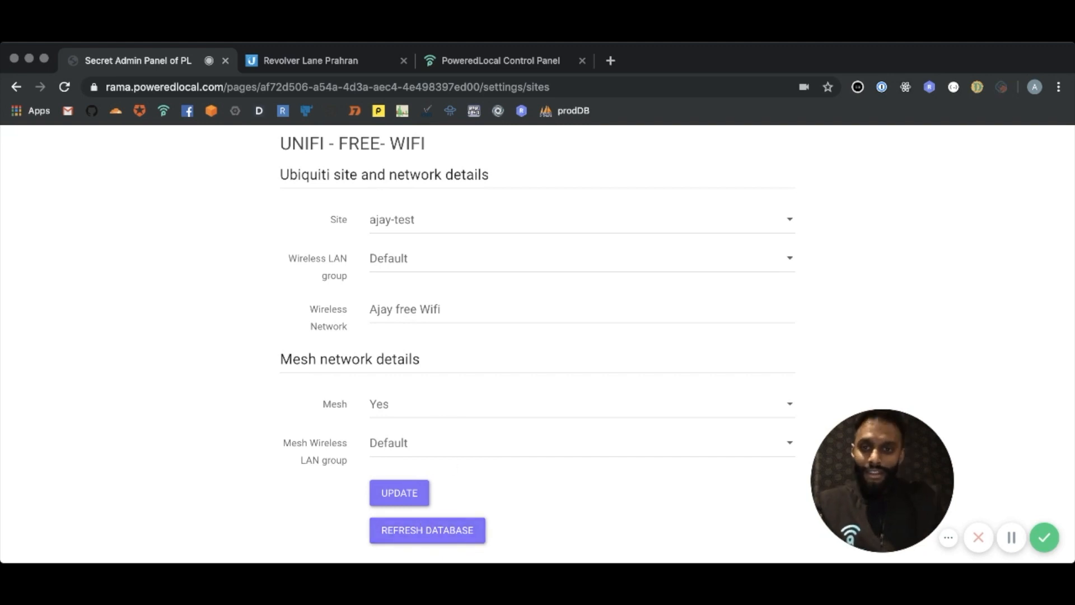
Check the status of the site's access points in the UniFi controller and revisit the login page's network settings in the admin panel
left_click(298, 60)
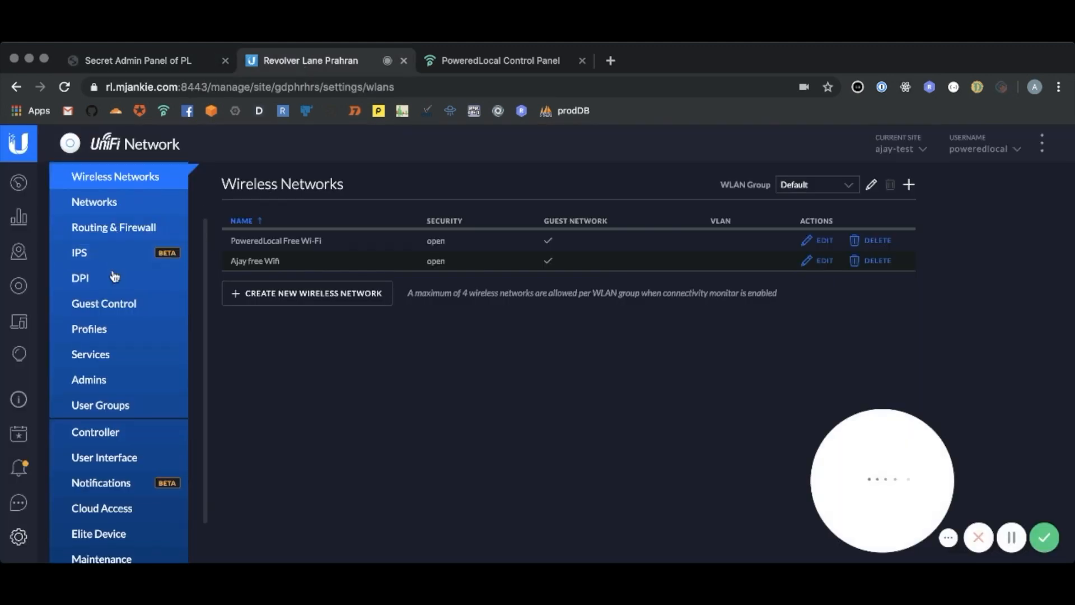
left_click(20, 286)
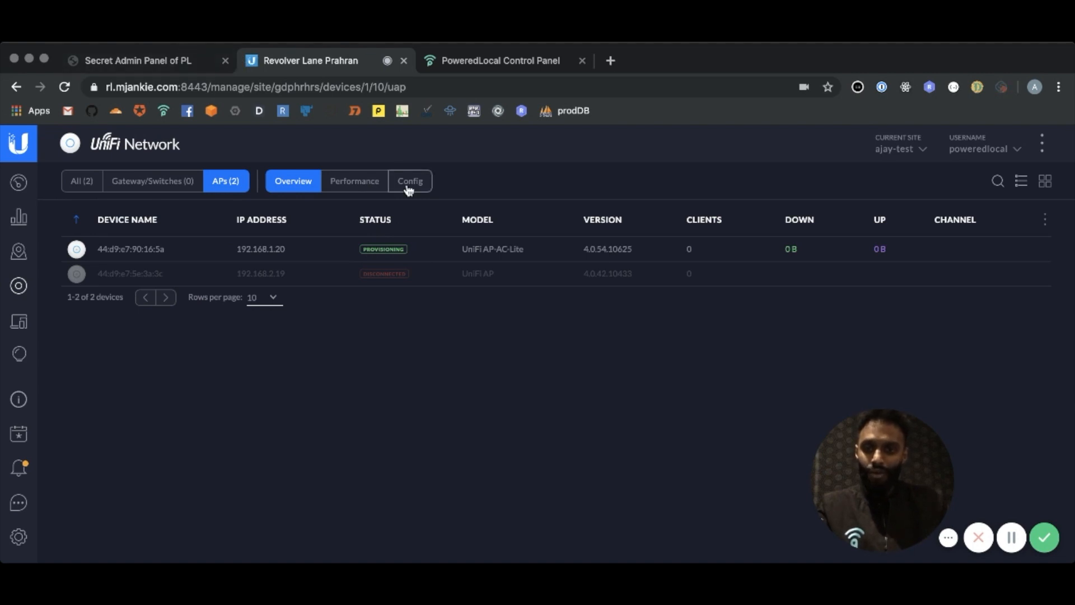
left_click(185, 63)
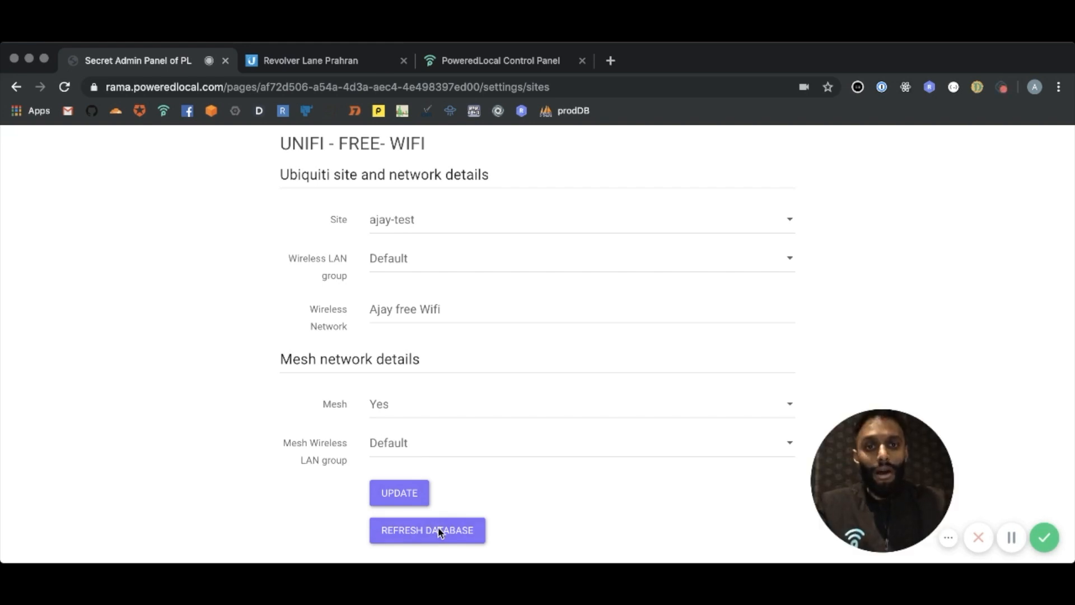
left_click(341, 57)
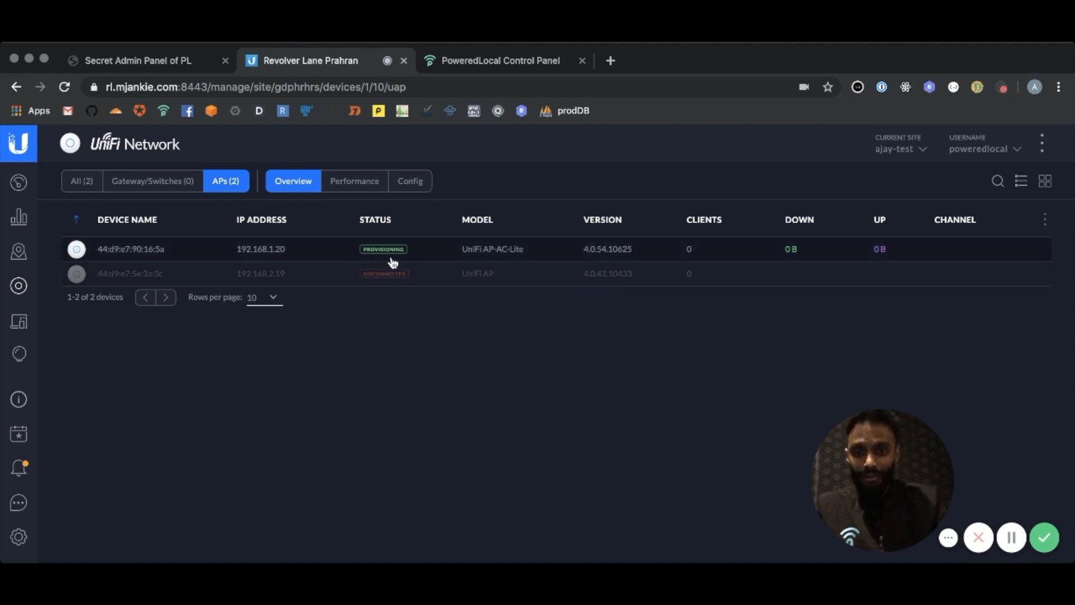
left_click(1011, 538)
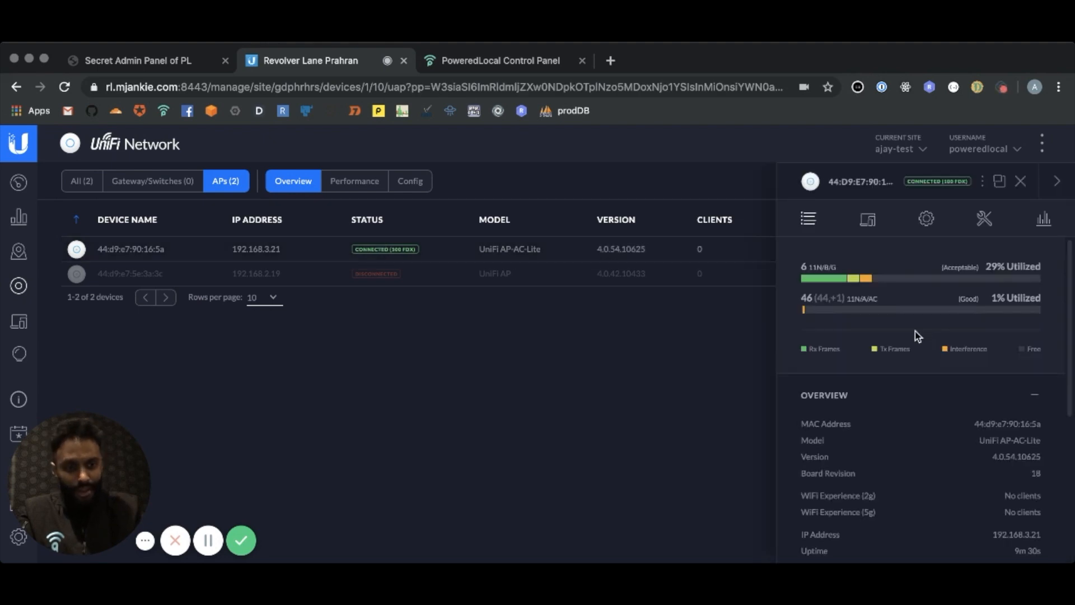
Examine the UniFi AP-AC-Lite access point's details, including its overview and the list of its WLANs
scroll(986, 366, "down", 2)
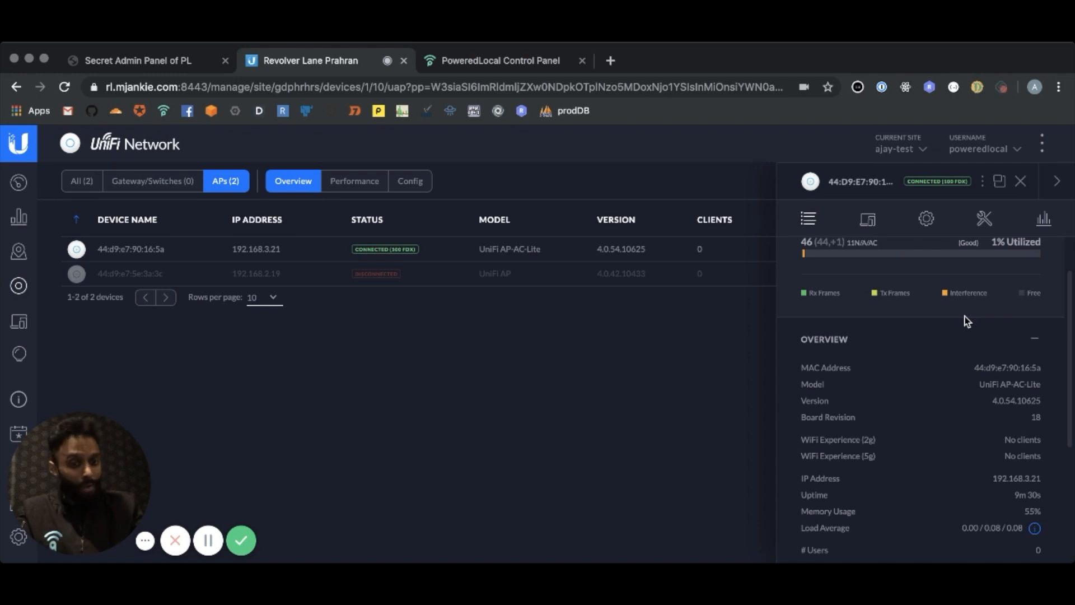
scroll(965, 317, "down", 5)
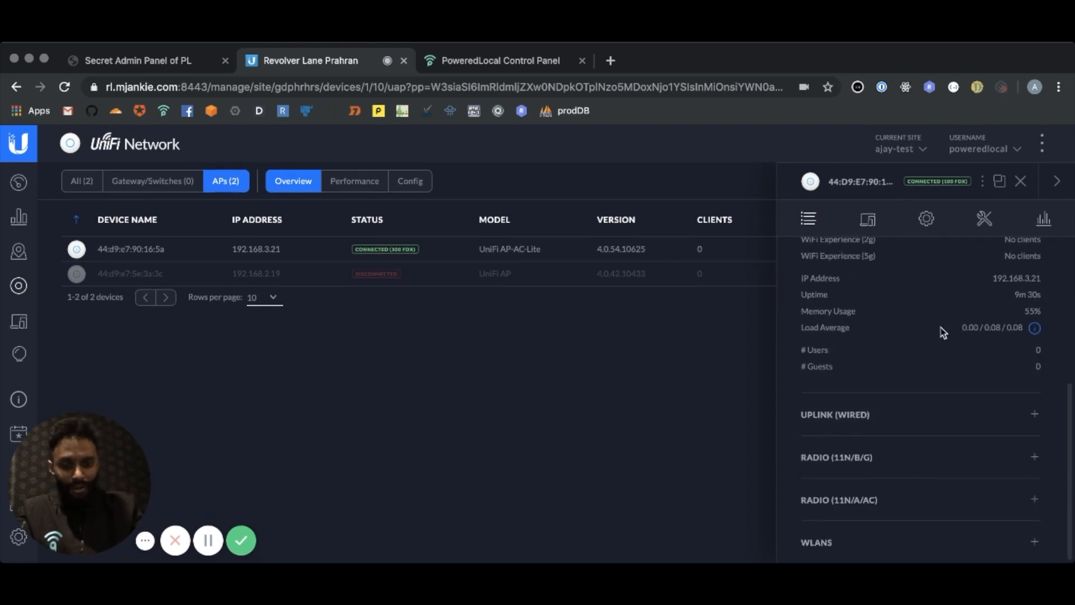
left_click(848, 544)
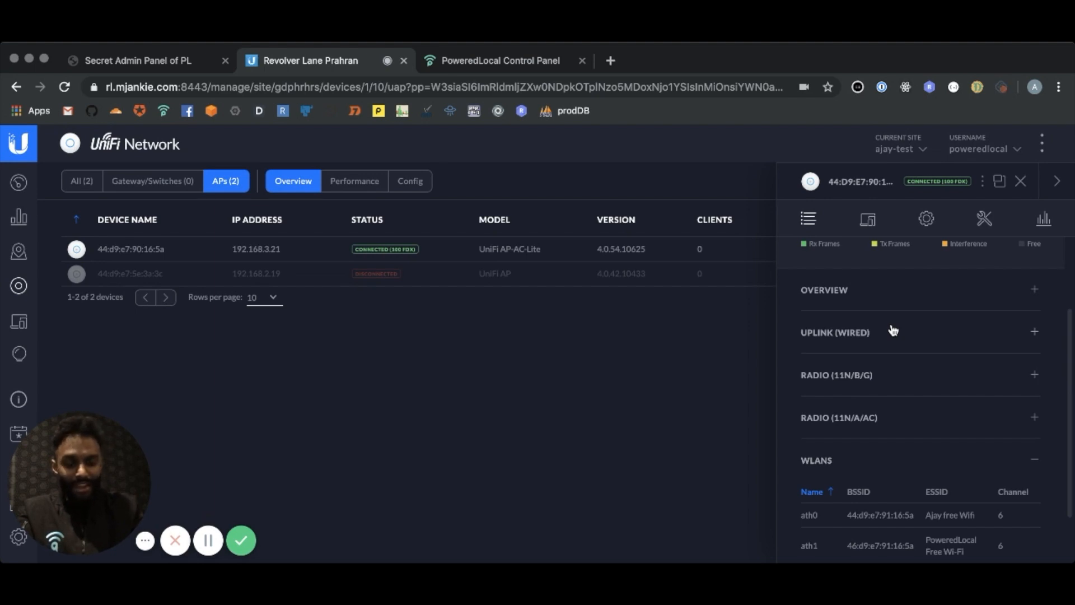
scroll(894, 330, "down", 1)
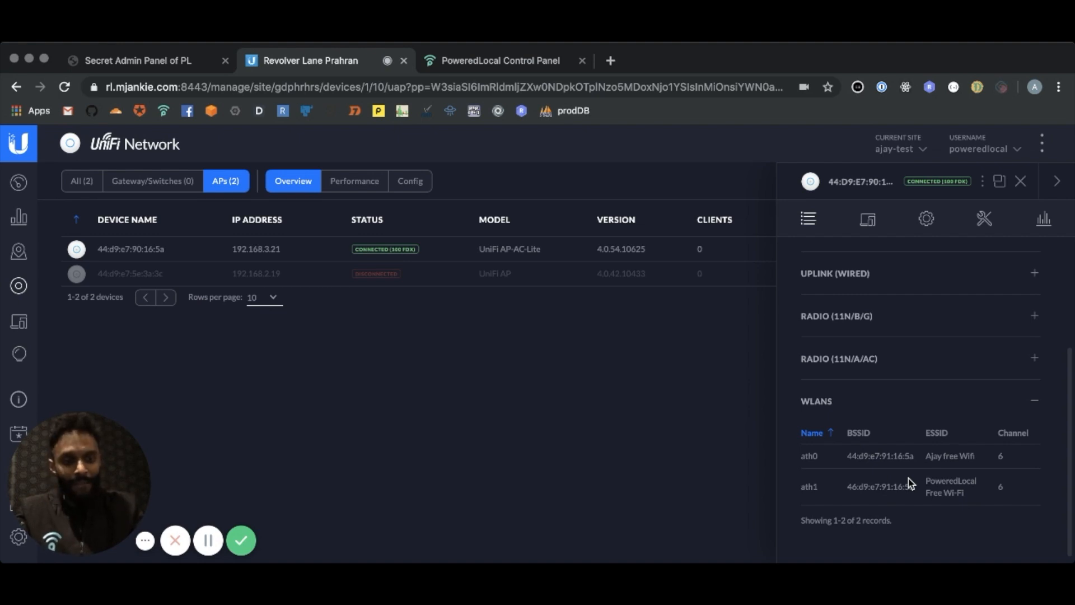
scroll(910, 484, "up", 5)
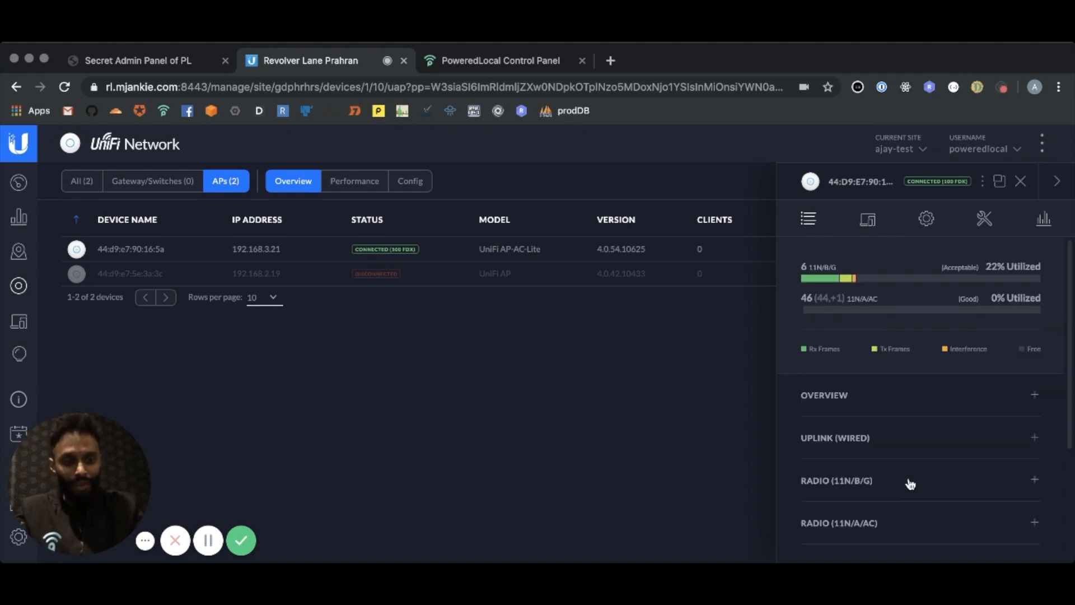
left_click(873, 400)
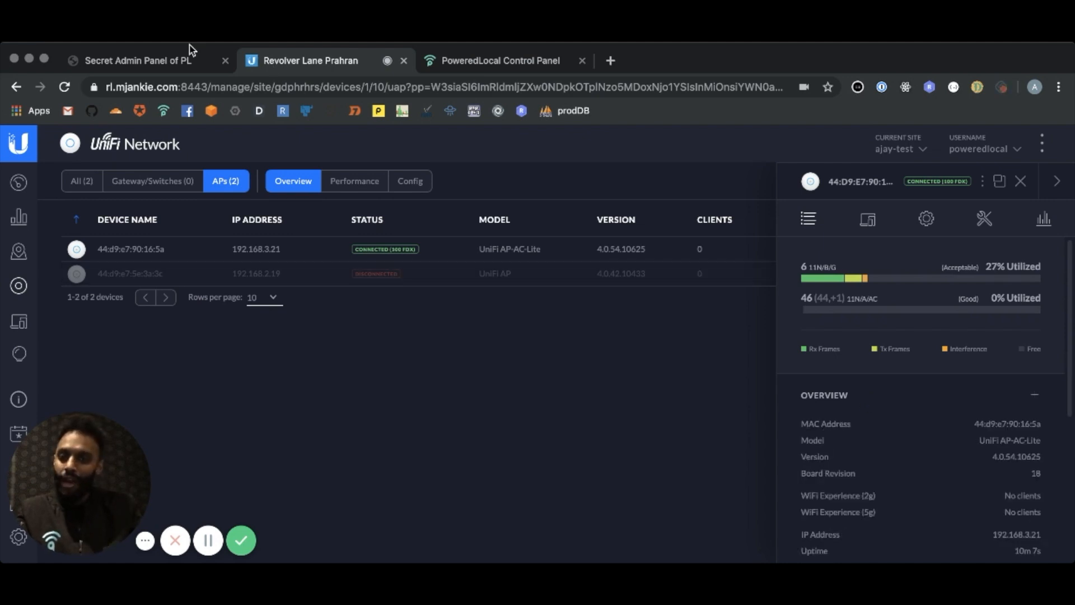
Refresh the database from the login page's site and network settings and show the locations and devices in the PoweredLocal control panel
left_click(166, 65)
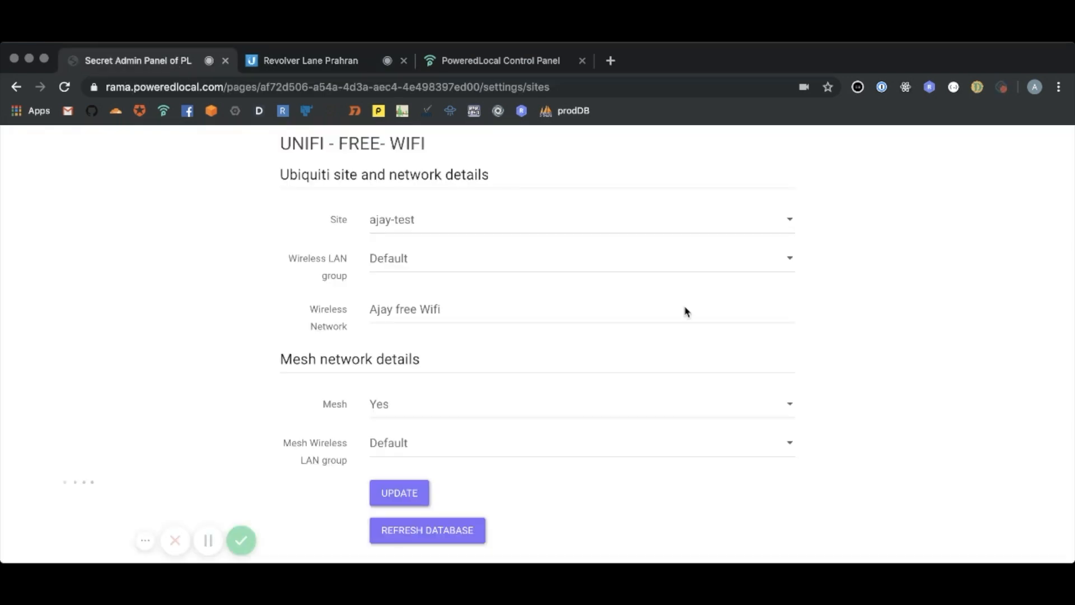
left_click(424, 524)
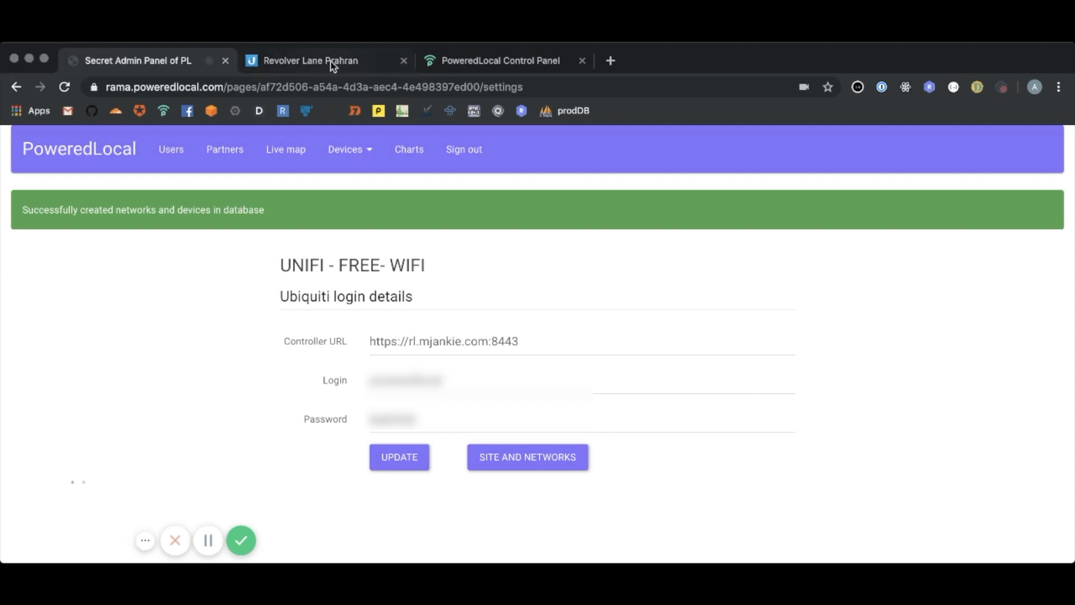
left_click(480, 59)
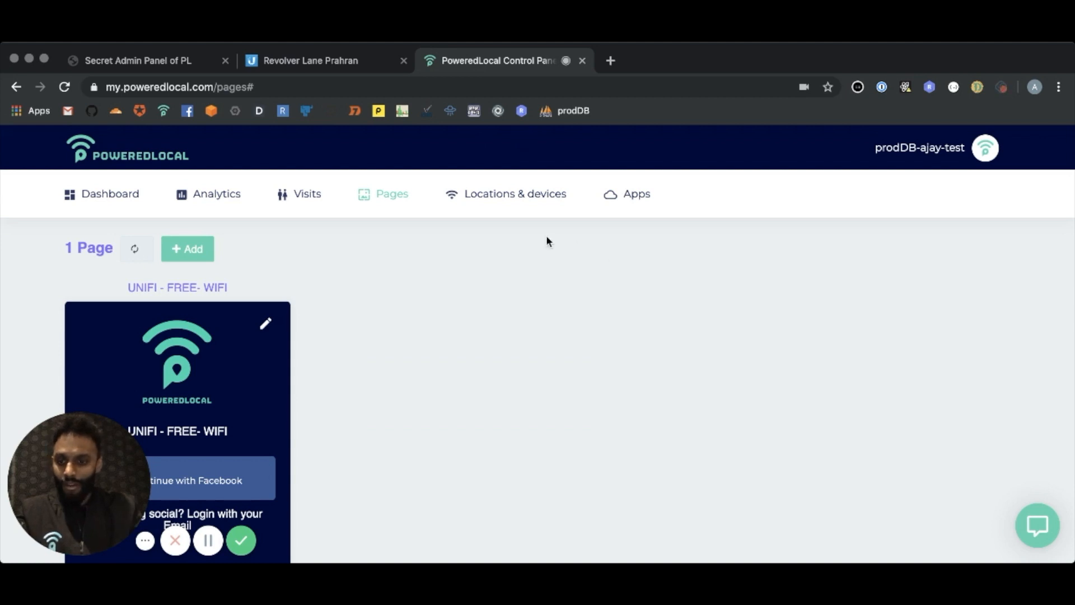
left_click(512, 195)
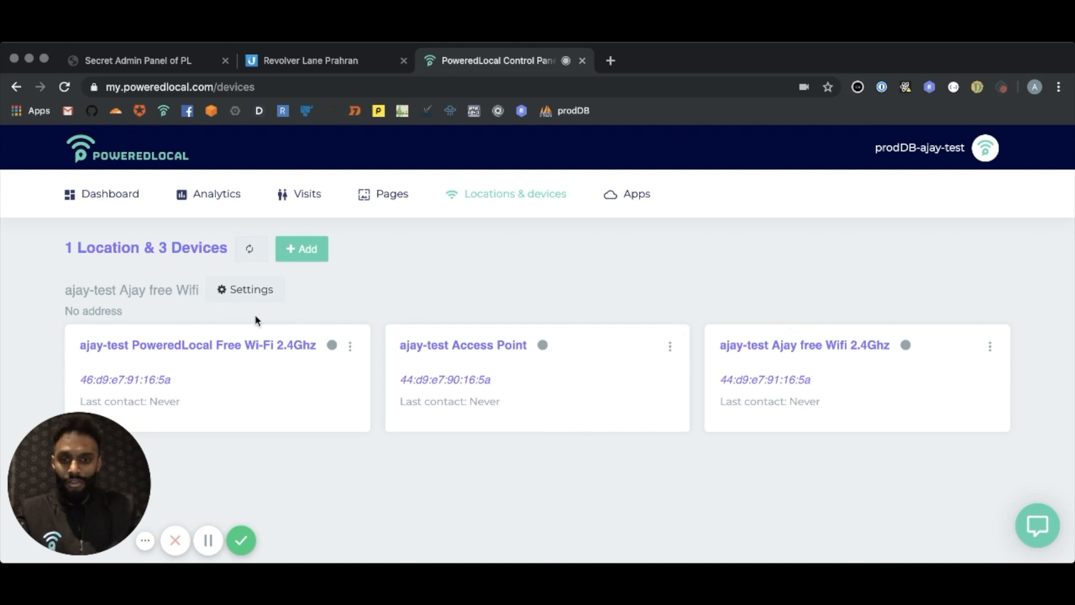
Compare the access point in the UniFi controller with the devices listed in the PoweredLocal control panel
left_click(308, 65)
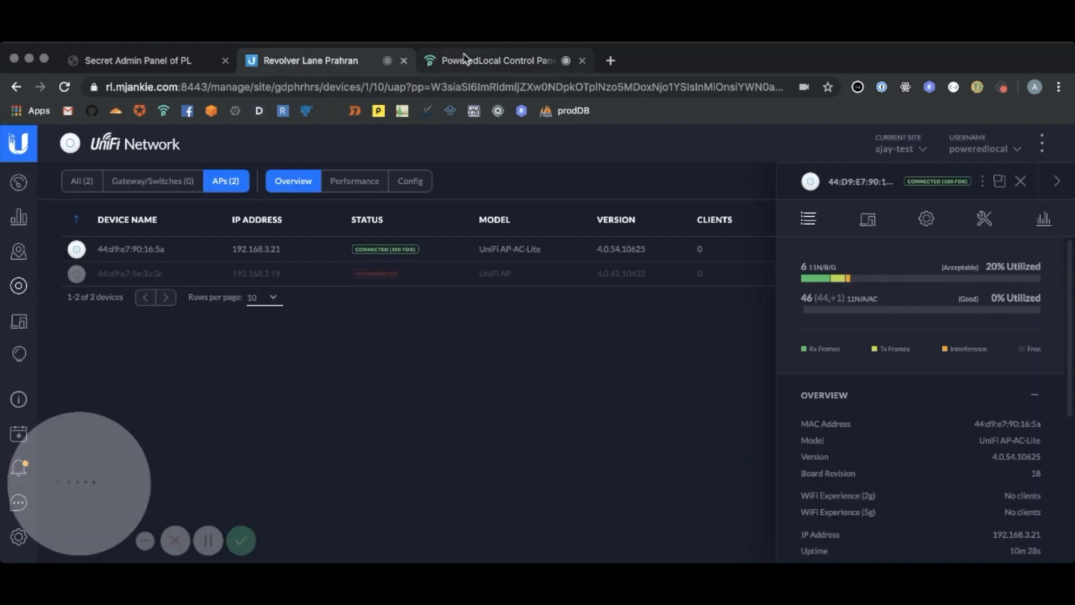
left_click(443, 58)
left_click(328, 64)
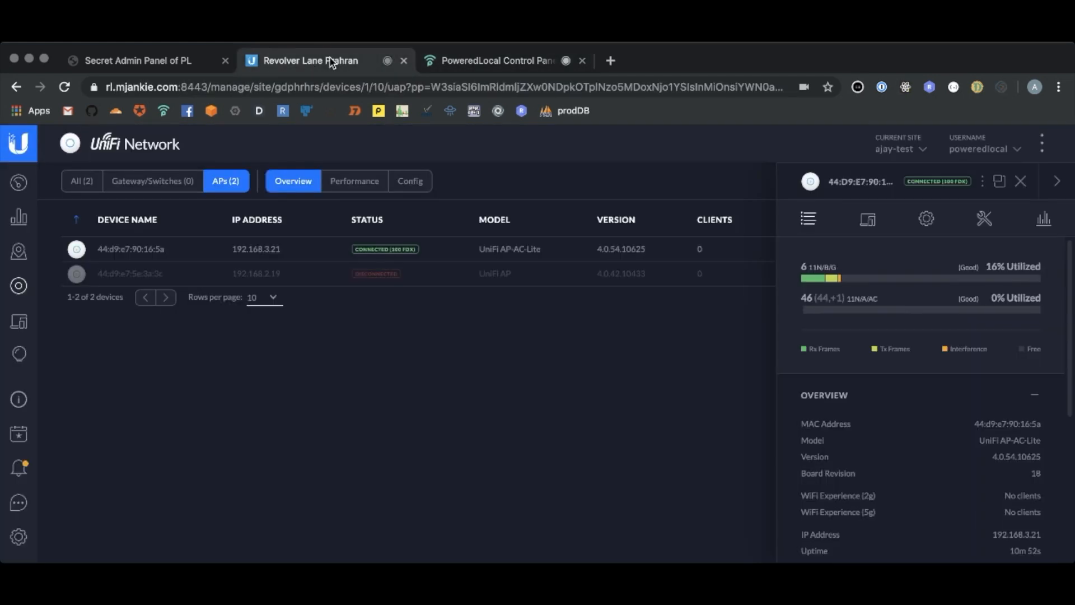
left_click(461, 63)
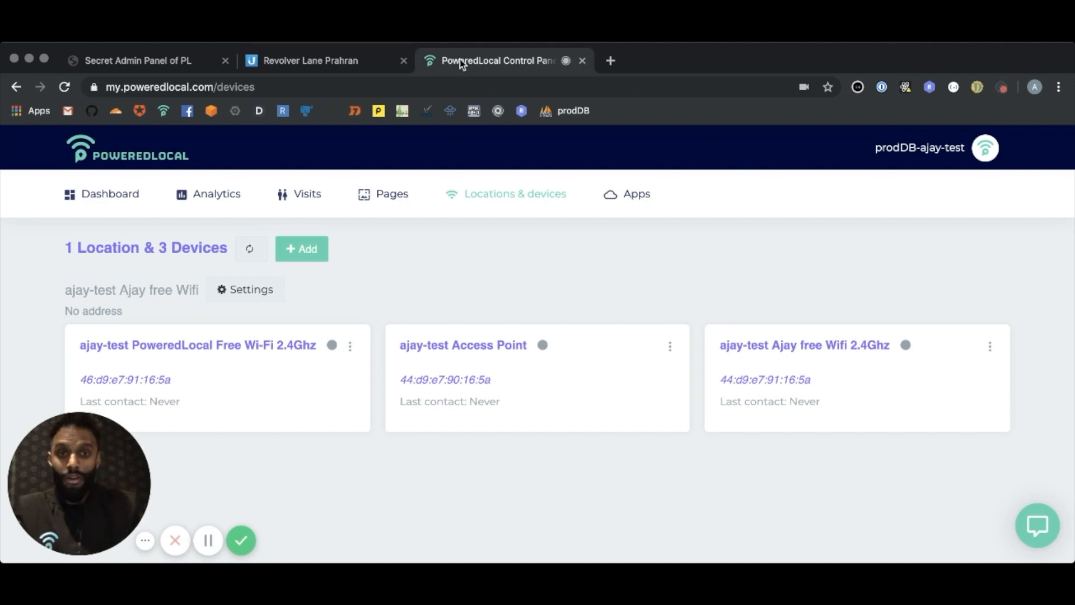